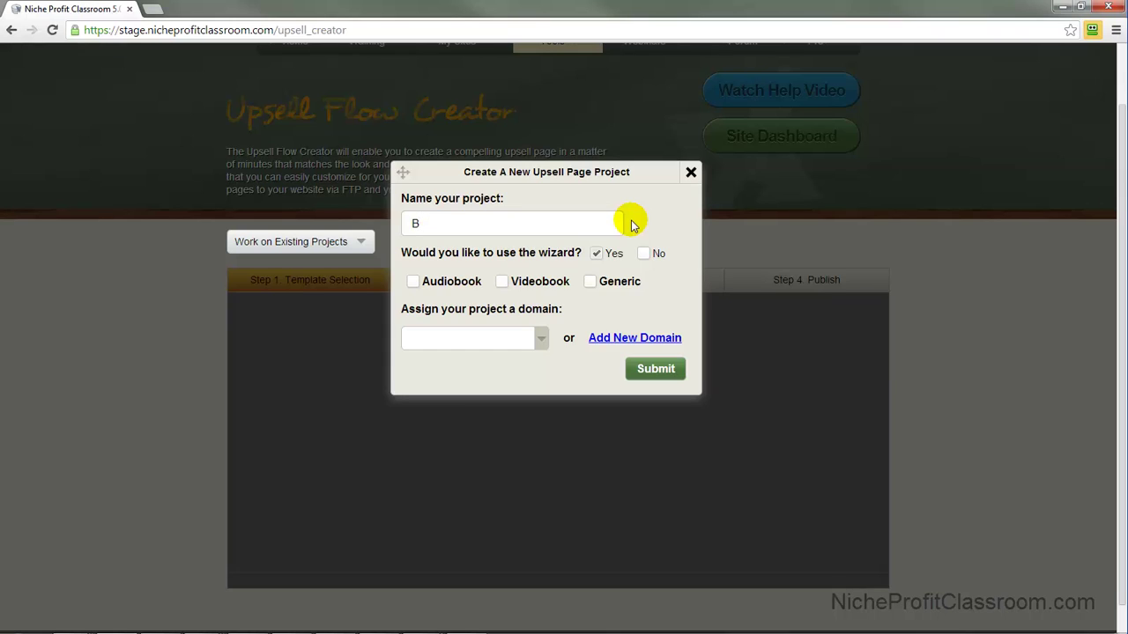
Create an upsell page project named "Betta Fish Lovers Audiobook Upsell" using the Audiobook wizard and the domain bettafishlovers.com
text(etta Fish Lovers Au)
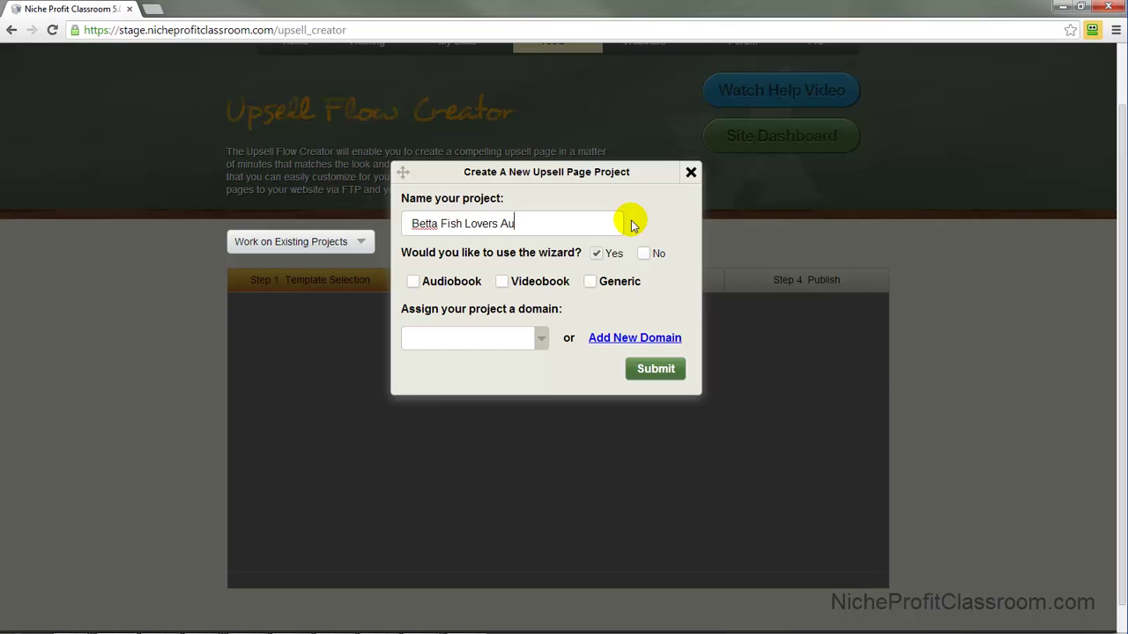
text(diobook Upsell)
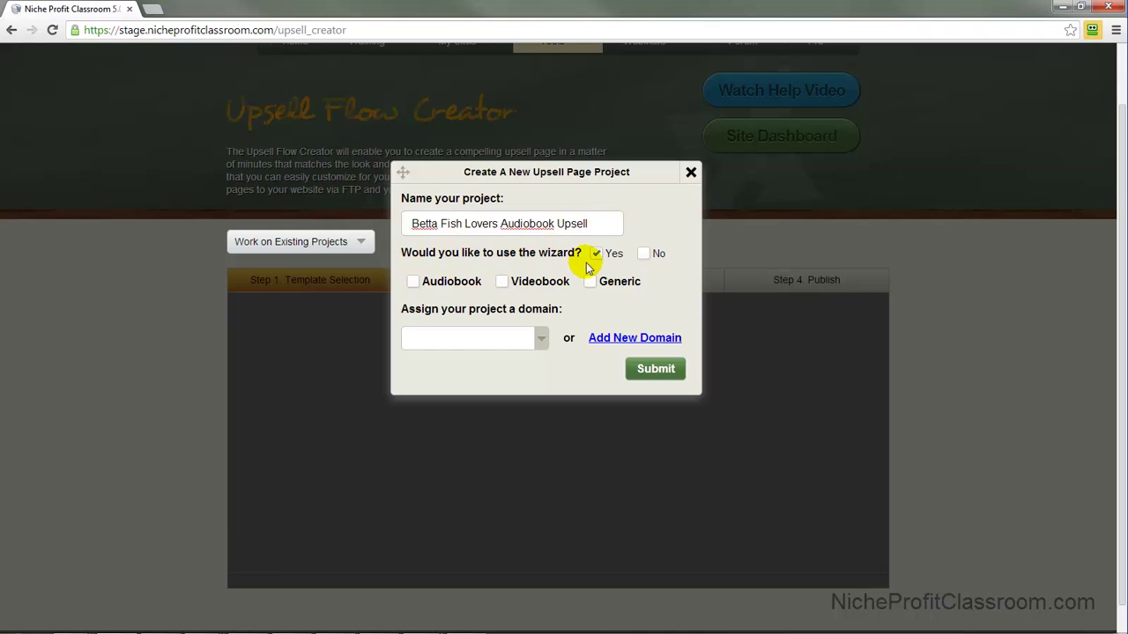
click(413, 281)
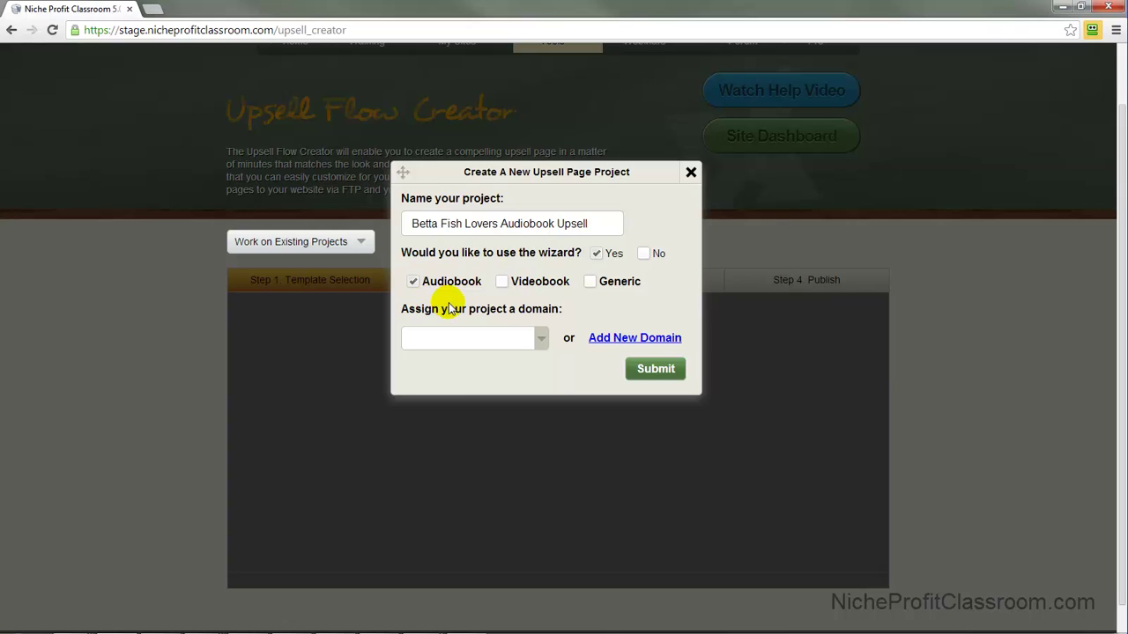
click(526, 342)
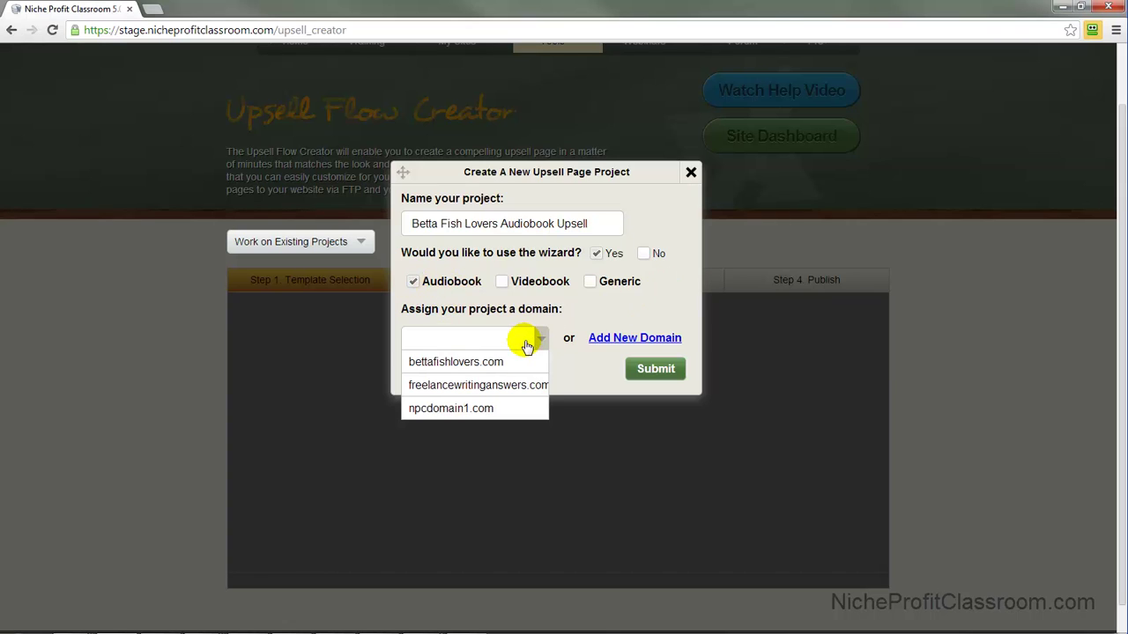
click(495, 361)
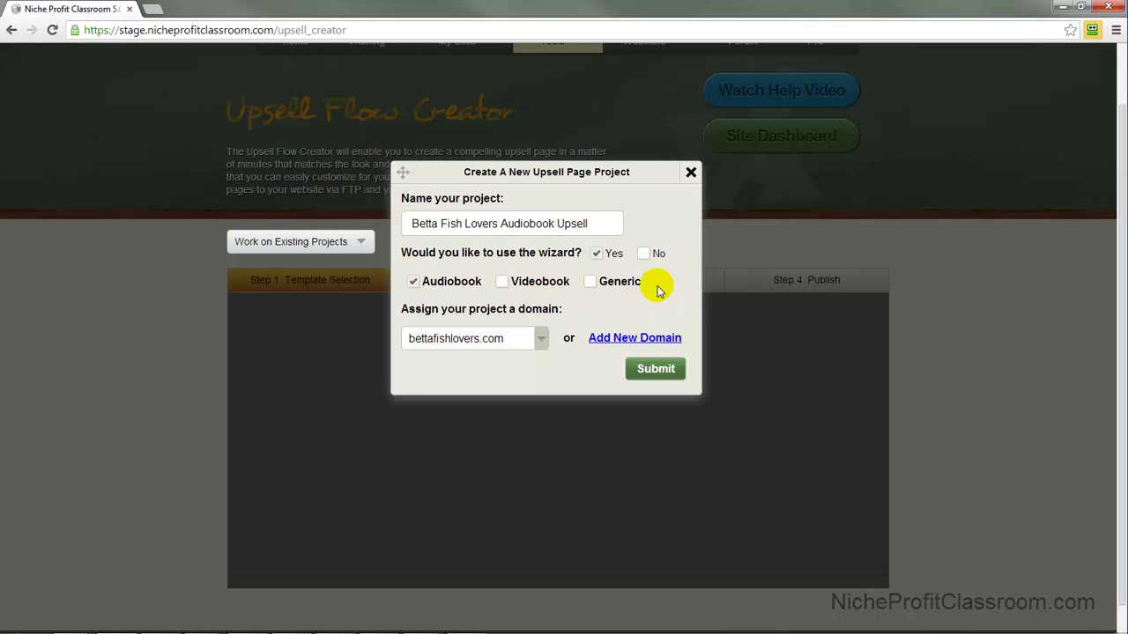
click(645, 377)
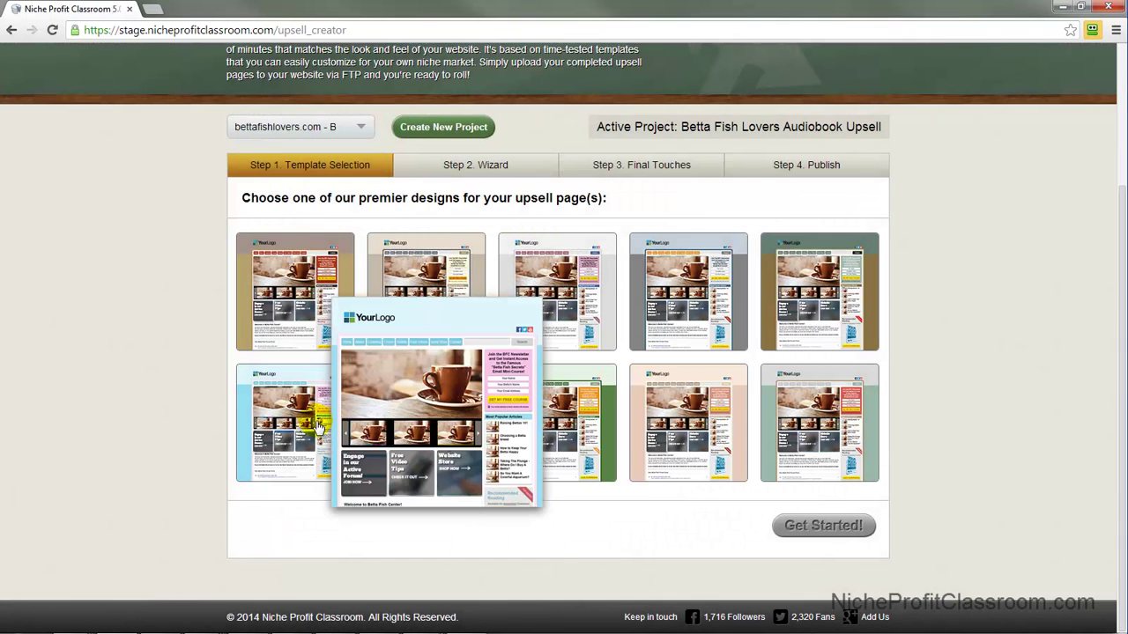
Choose the light blue design as the upsell page template and get started with the wizard
click(308, 424)
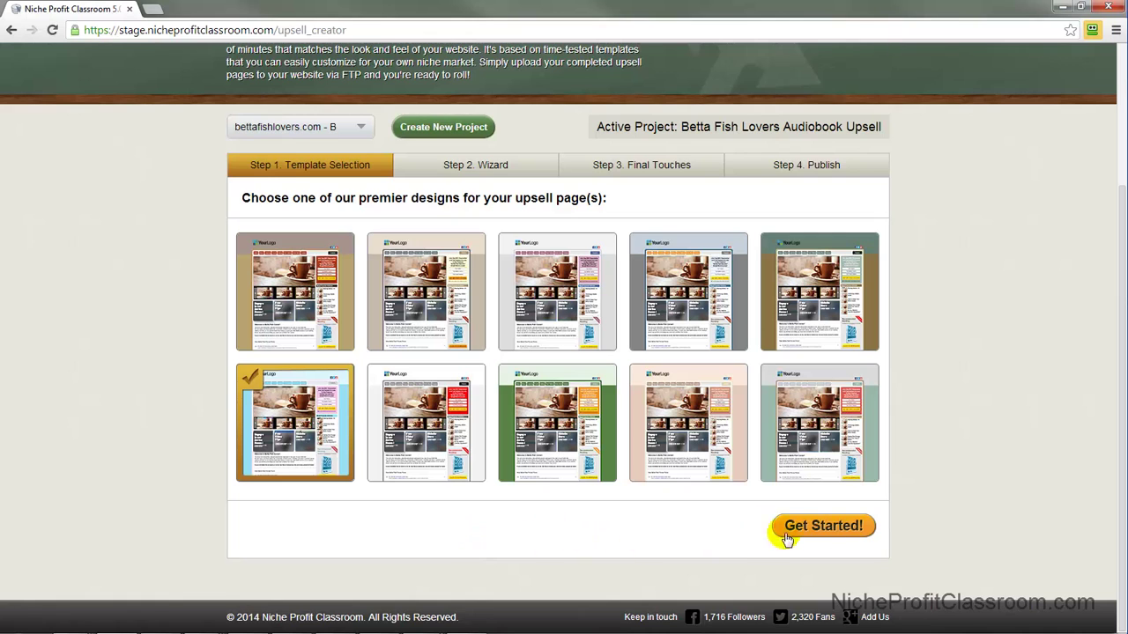
click(828, 533)
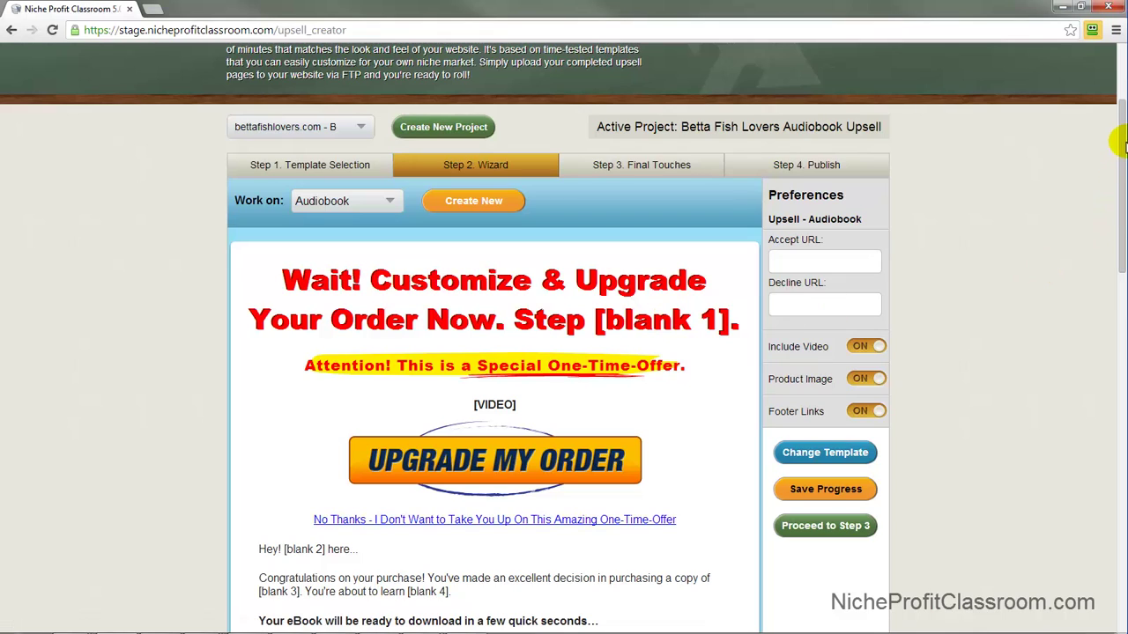
Examine the Accept URL and Decline URL preferences and the upgrade order buttons at both ends of the upsell page
mouse_move(1117, 137)
mouse_down()
mouse_move(1115, 347)
mouse_move(1118, 153)
mouse_up()
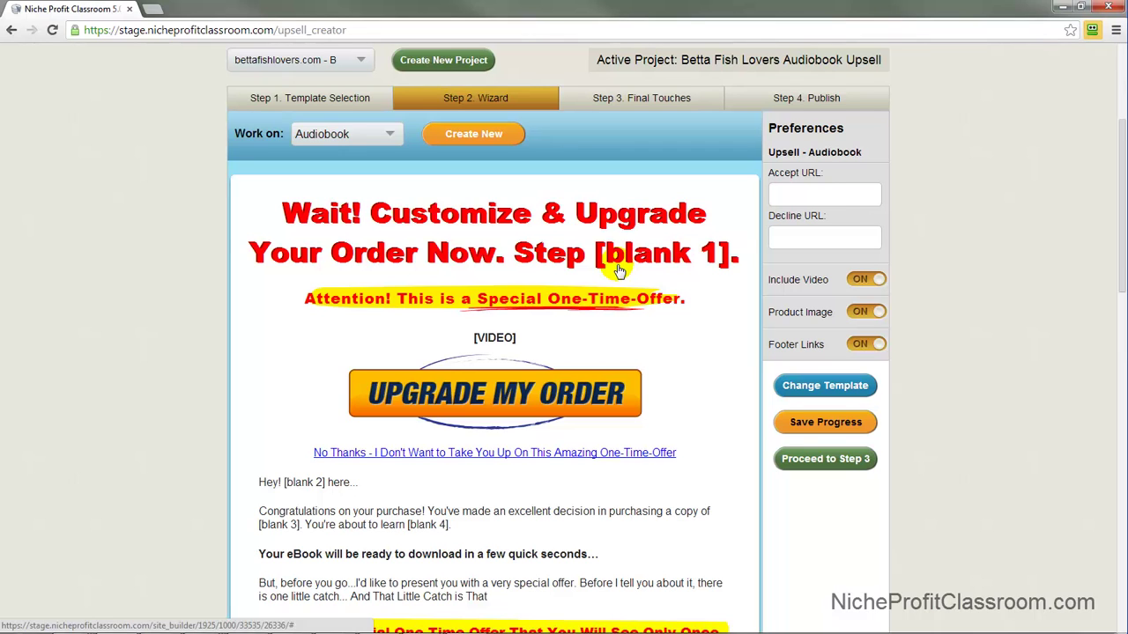
scroll(619, 271, up, 1)
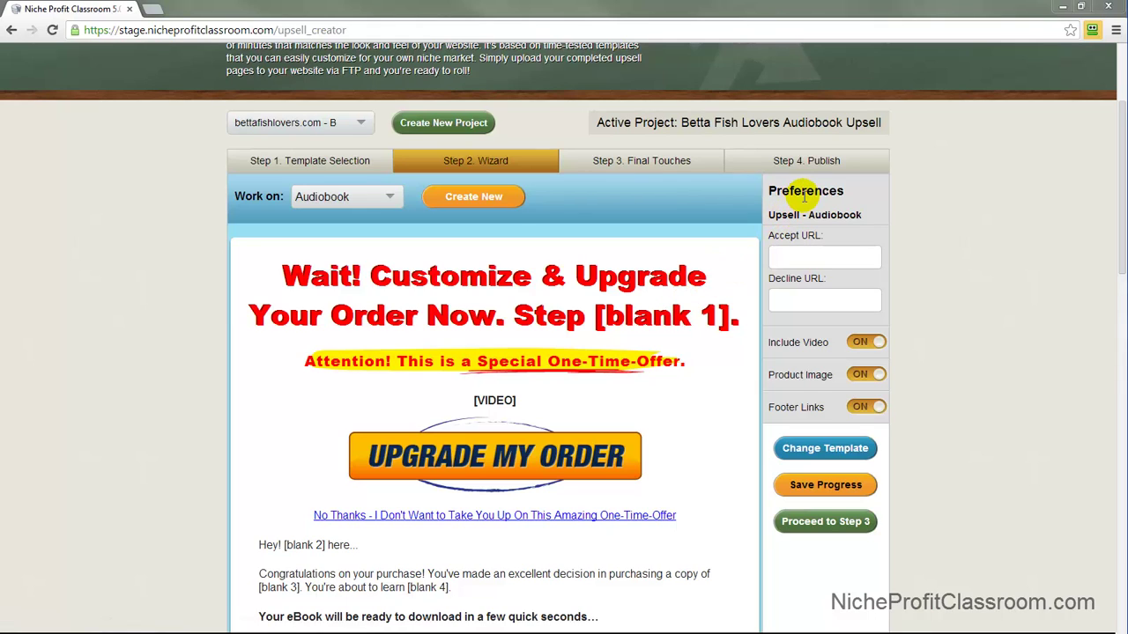
click(780, 257)
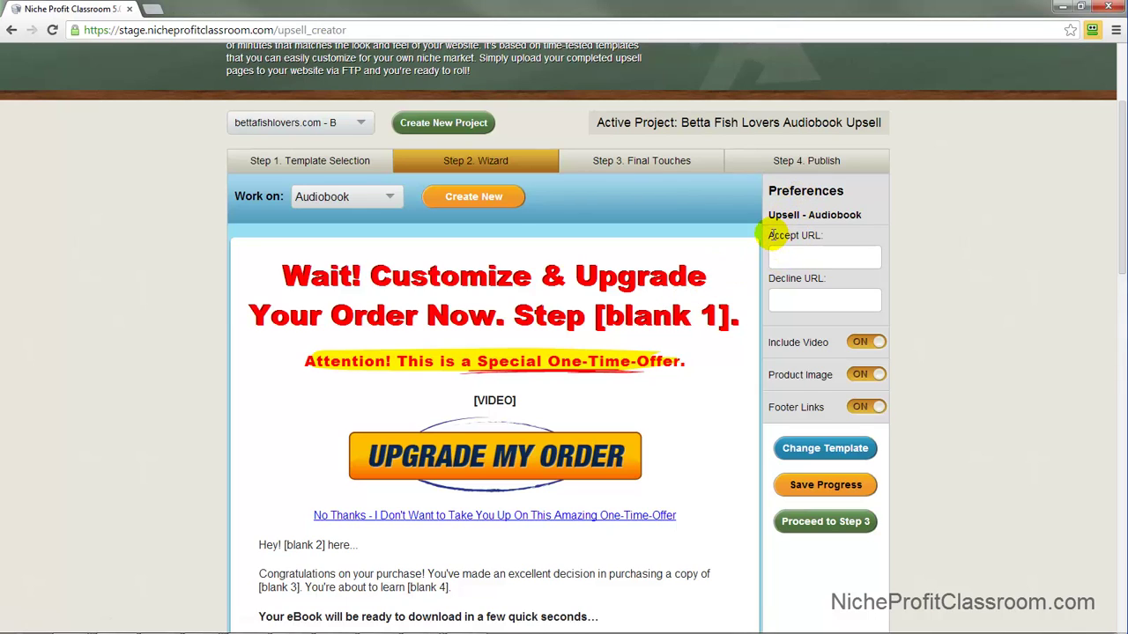
drag(773, 236, 851, 235)
drag(768, 278, 816, 277)
click(819, 276)
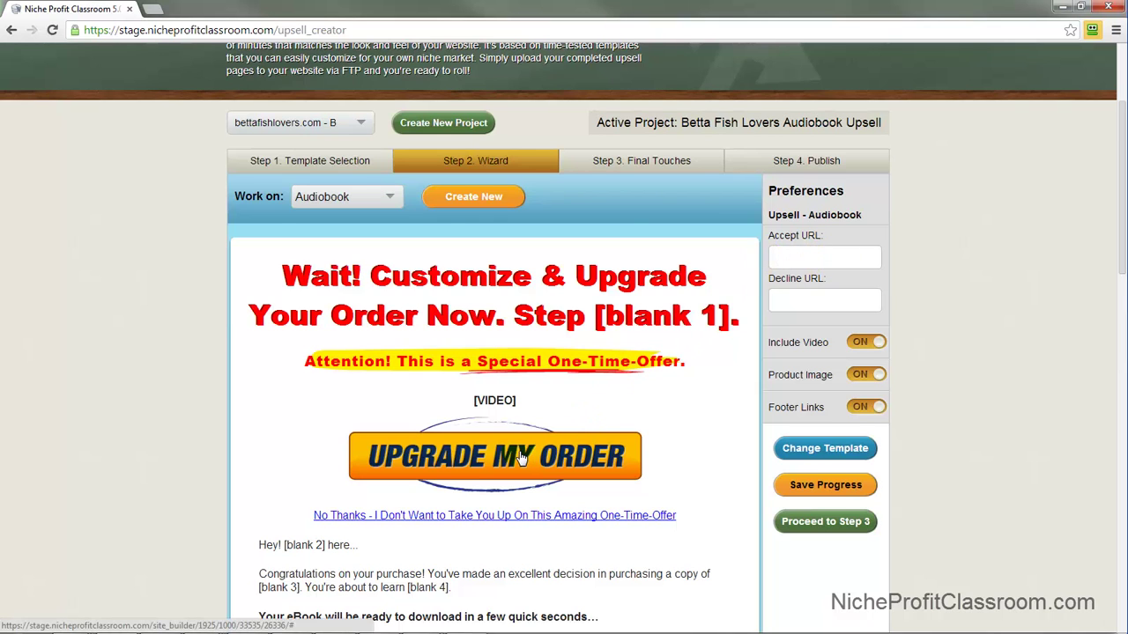
scroll(563, 419, down, 15)
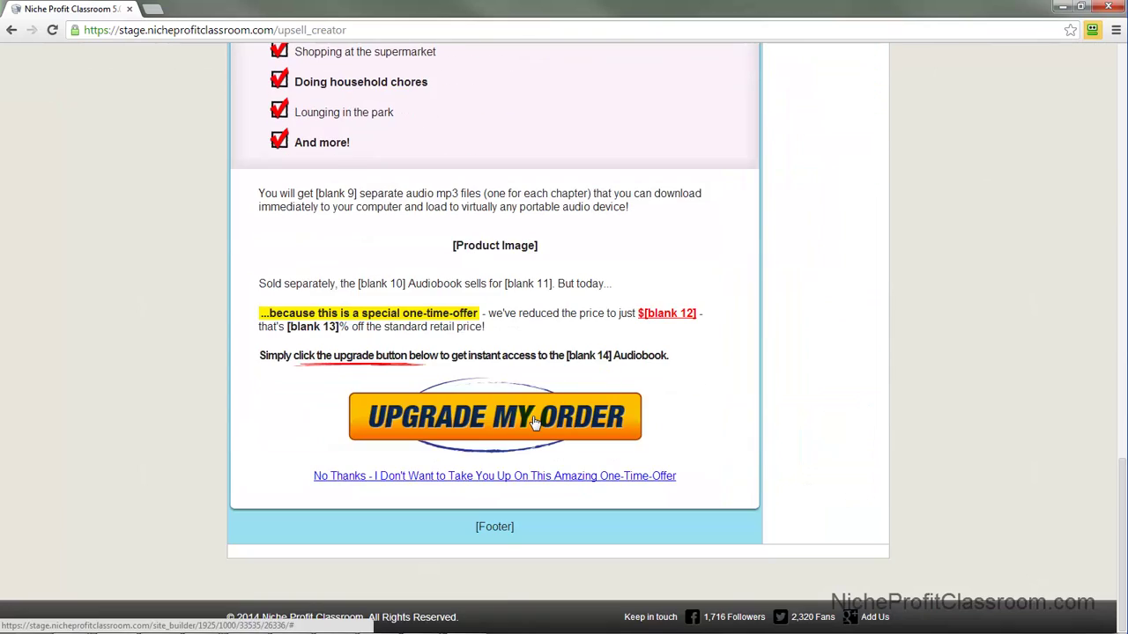
scroll(533, 421, up, 12)
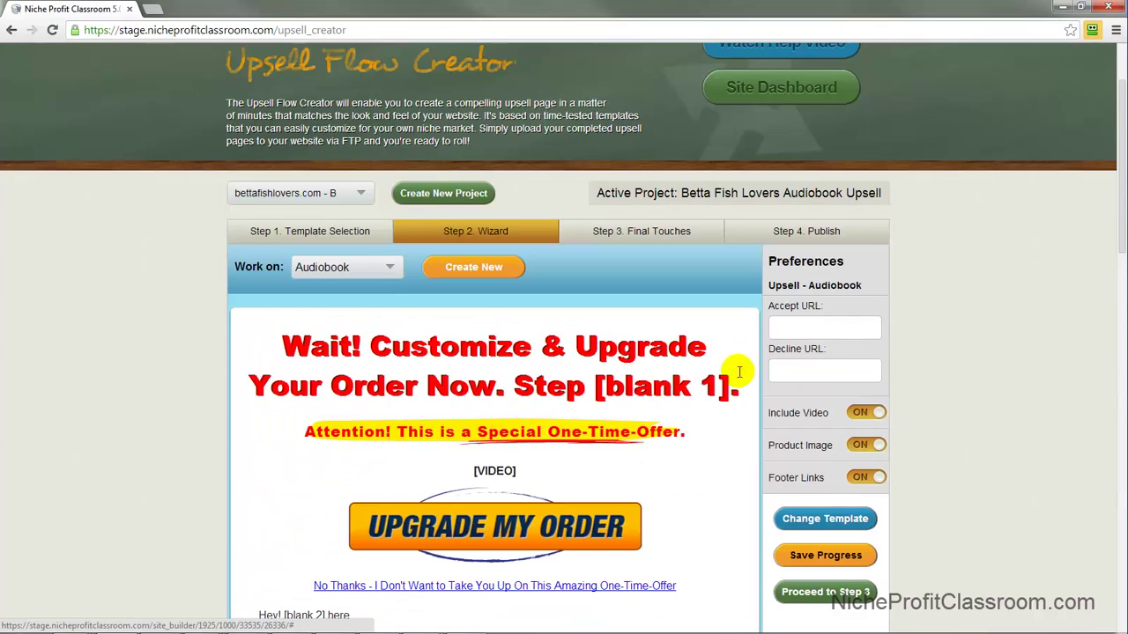
Examine how the "No Thanks" links on the upsell page relate to the Decline URL field, comparing it with the Accept URL field
click(841, 363)
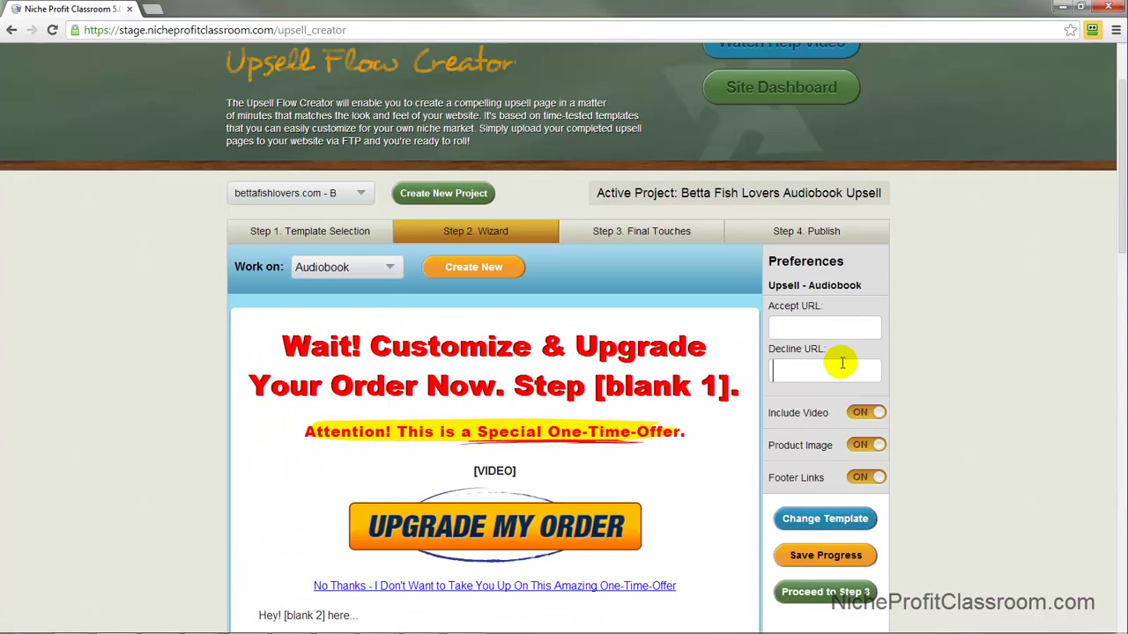
scroll(705, 420, down, 2)
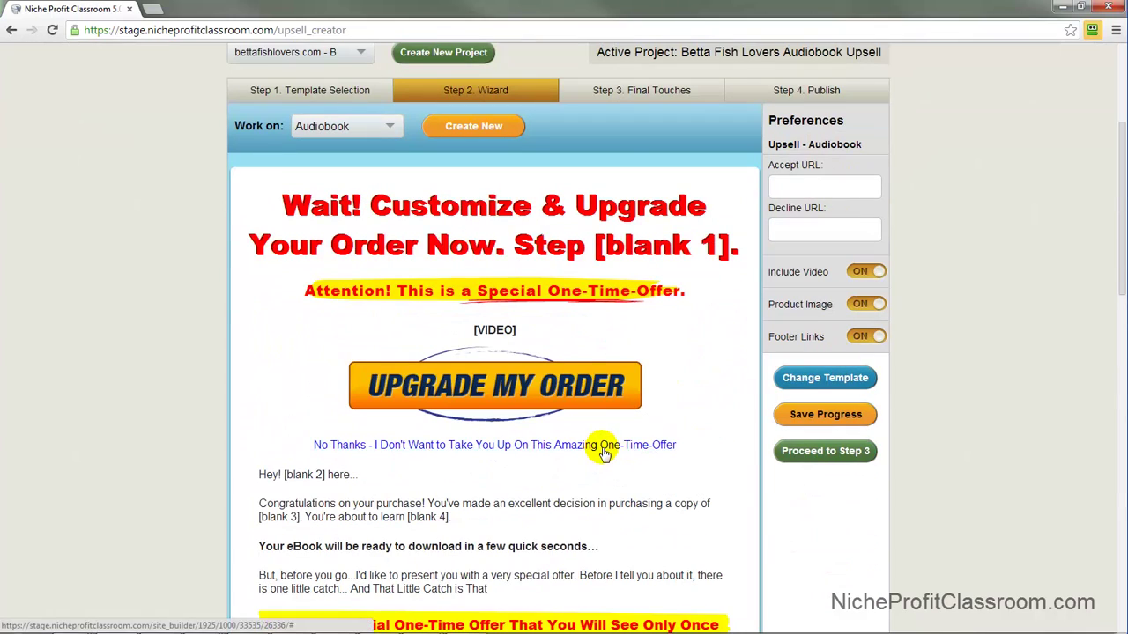
scroll(604, 452, down, 5)
scroll(605, 452, down, 8)
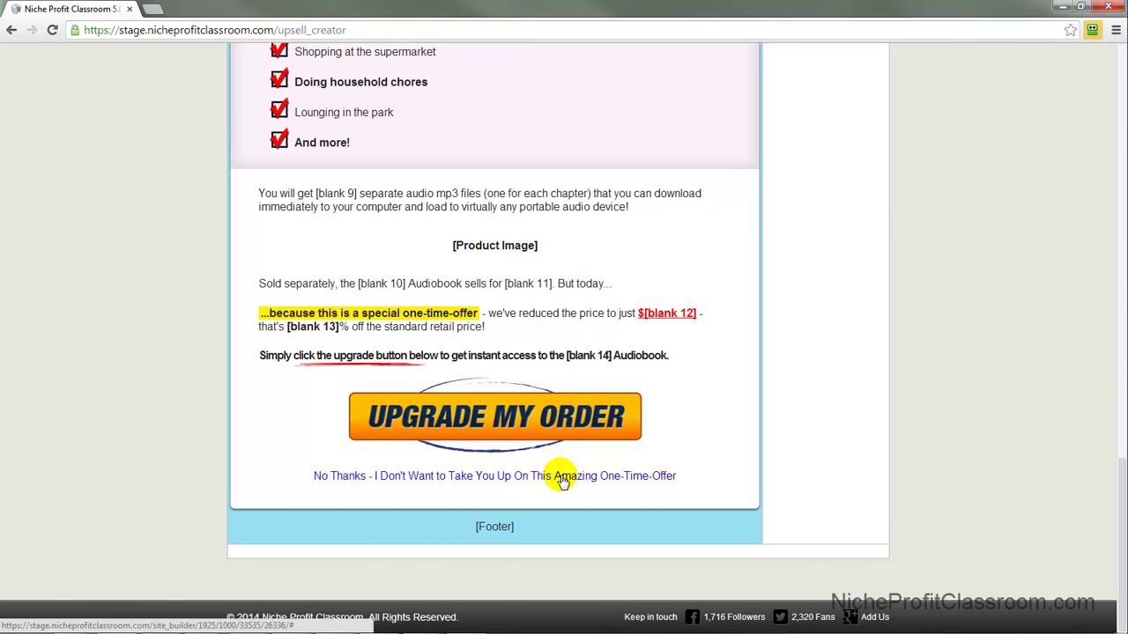
scroll(567, 476, up, 7)
scroll(595, 440, up, 12)
scroll(675, 403, down, 1)
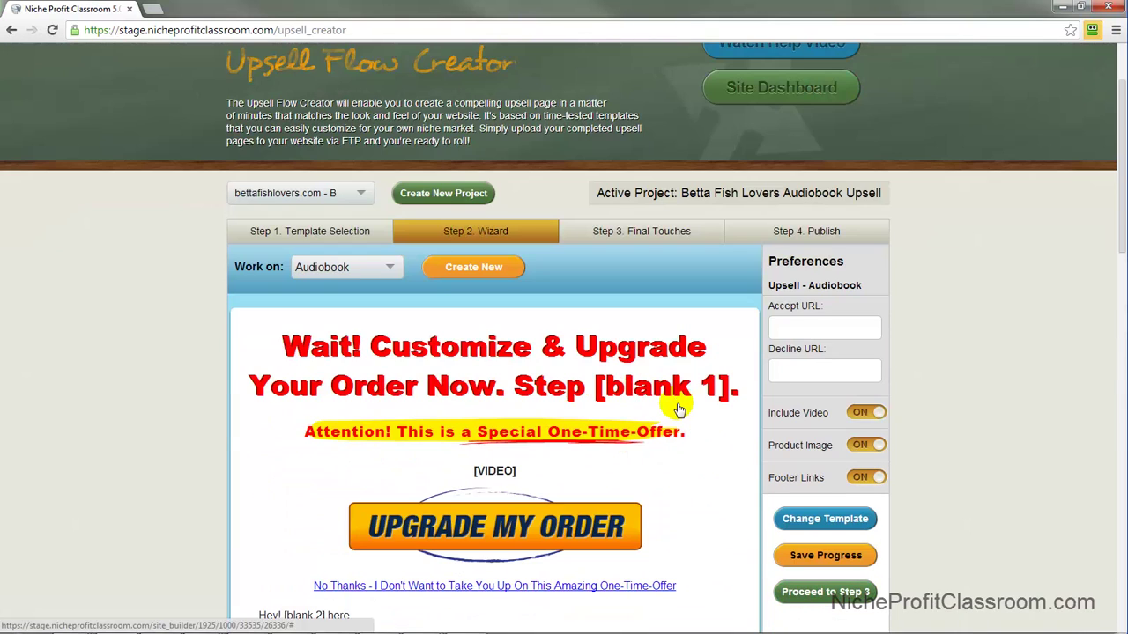
scroll(628, 456, down, 1)
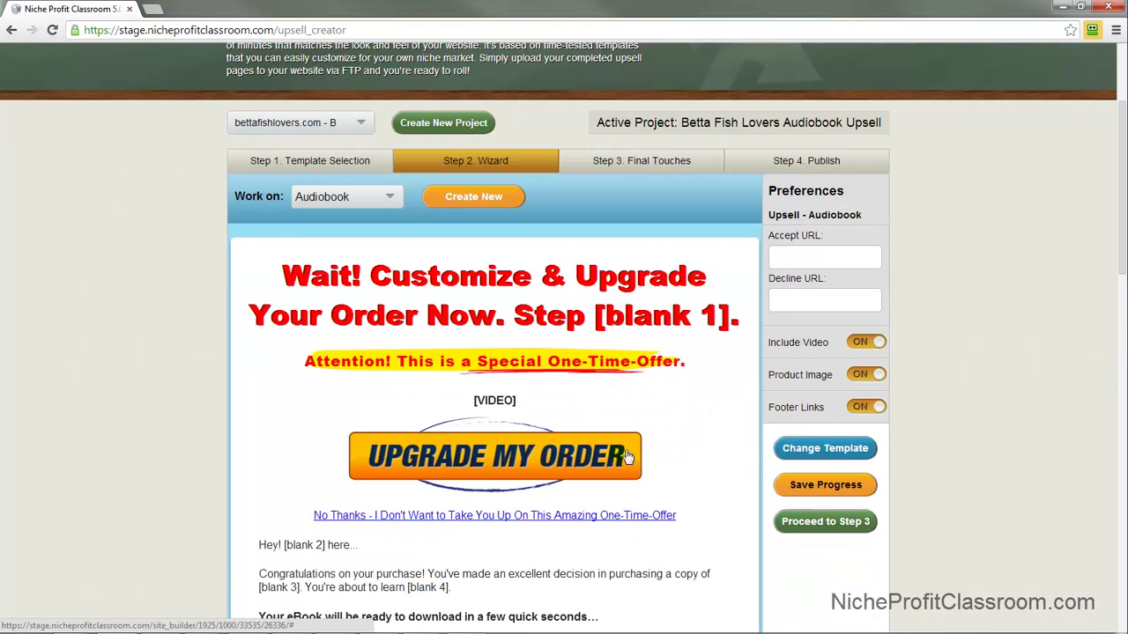
click(520, 517)
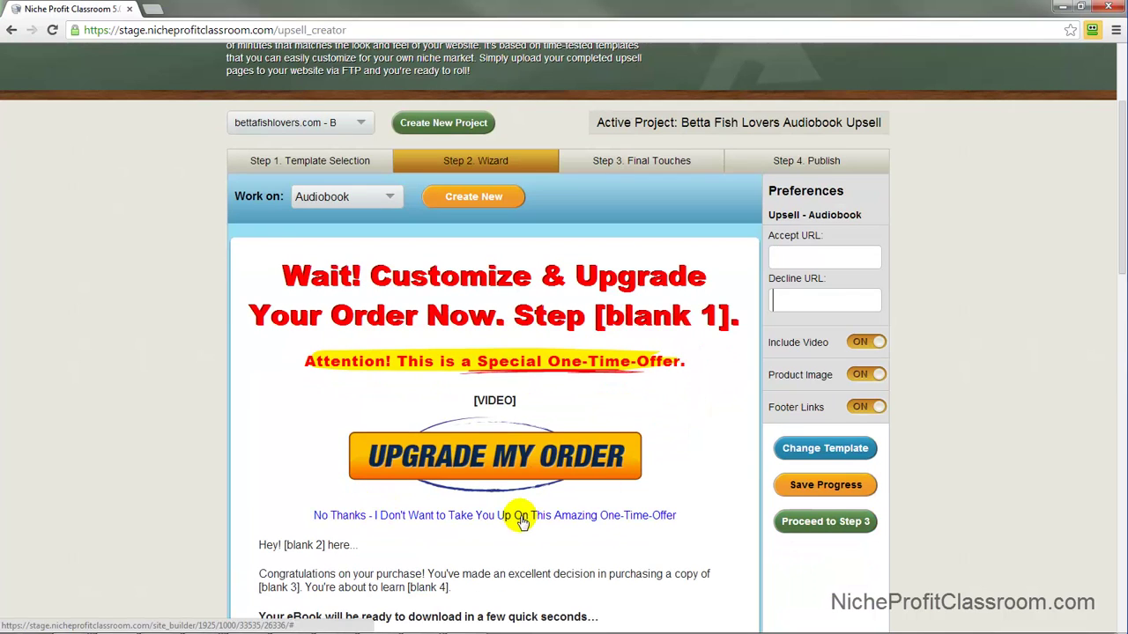
click(788, 255)
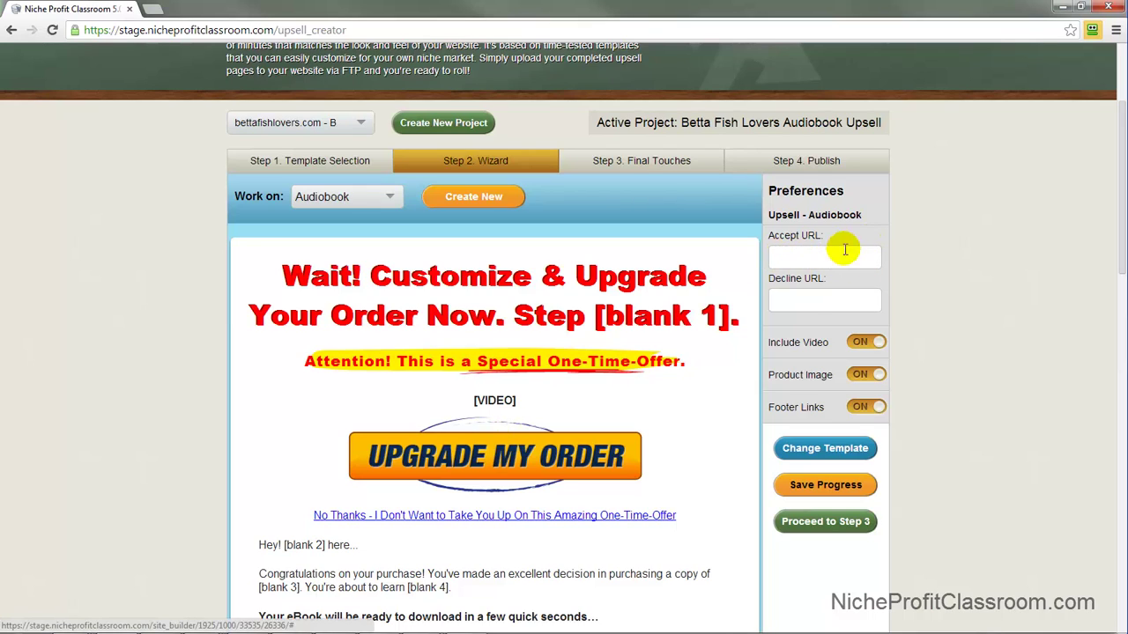
click(541, 520)
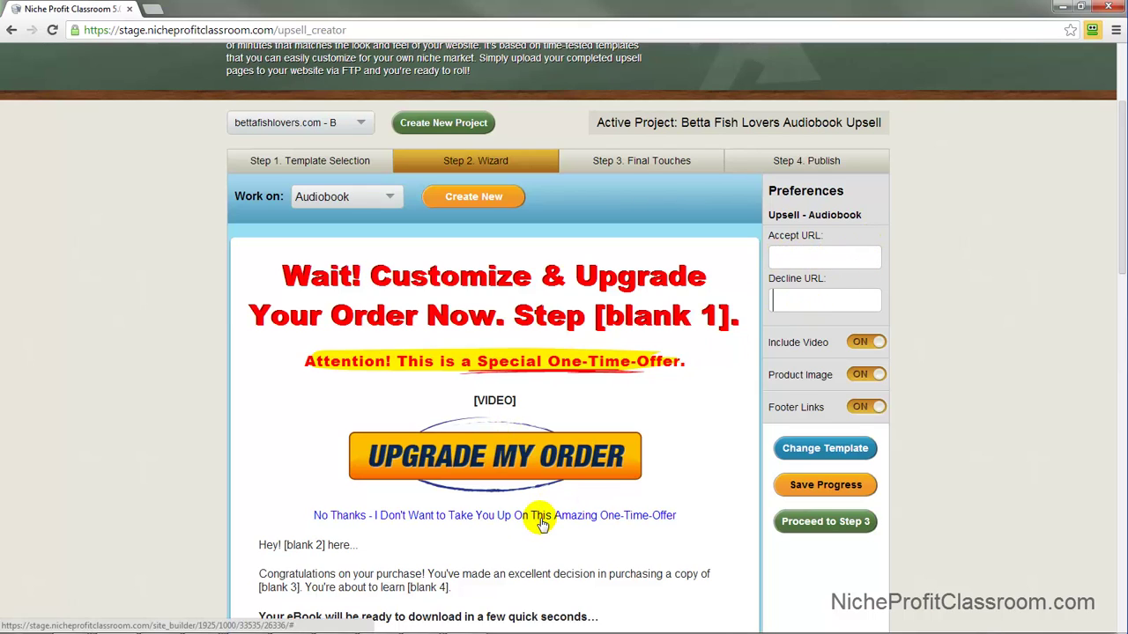
click(794, 258)
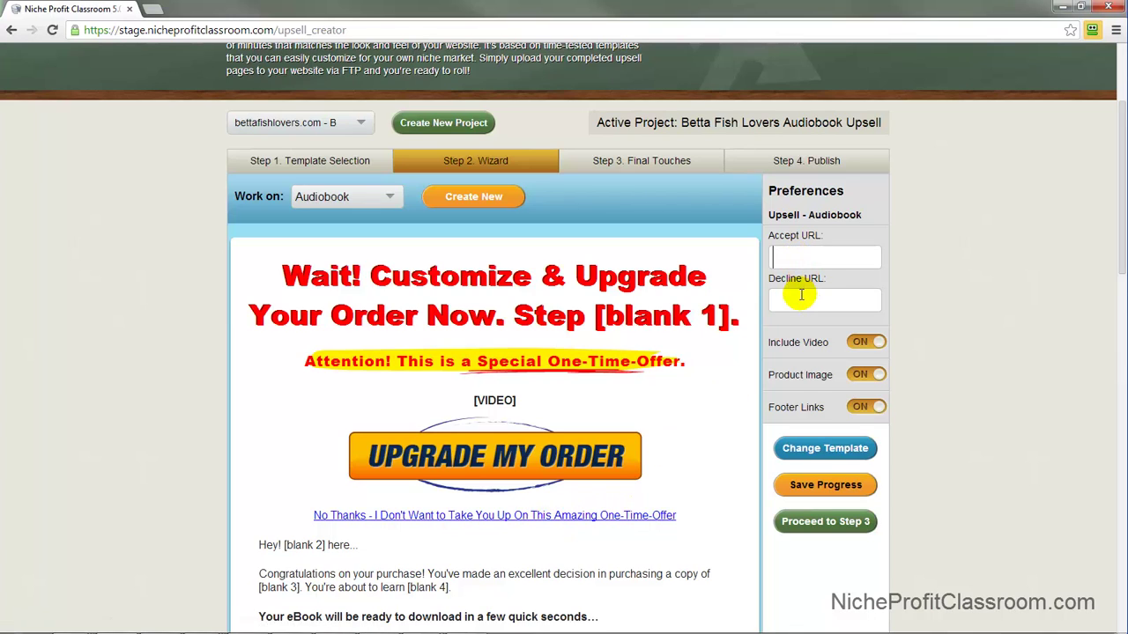
click(801, 297)
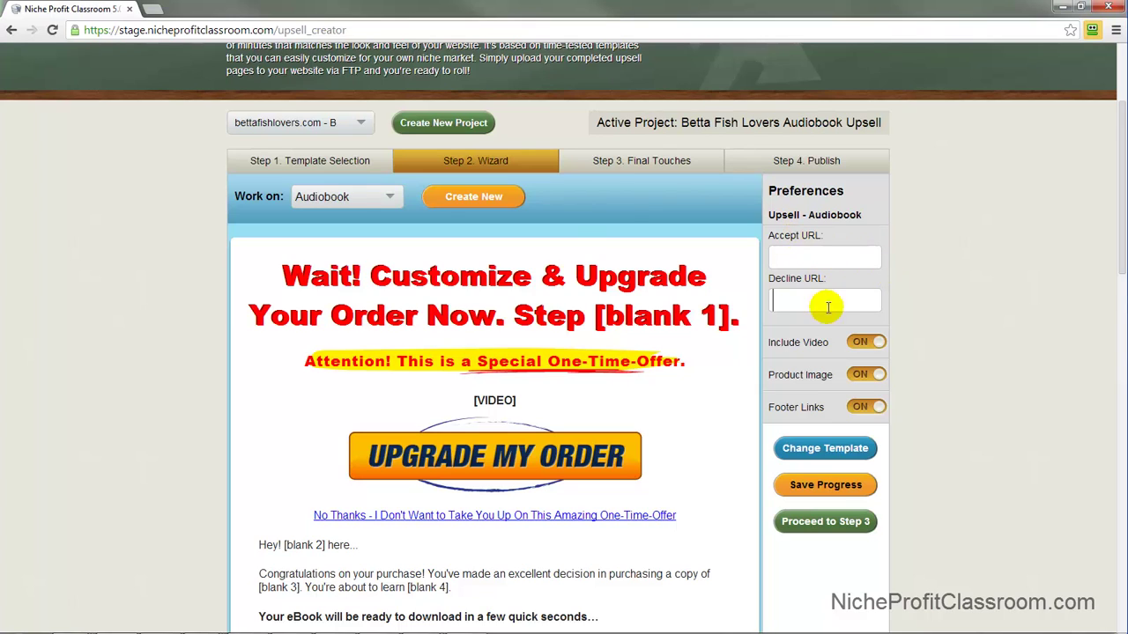
Turn off the Include Video preference for the audiobook upsell page
scroll(944, 257, down, 1)
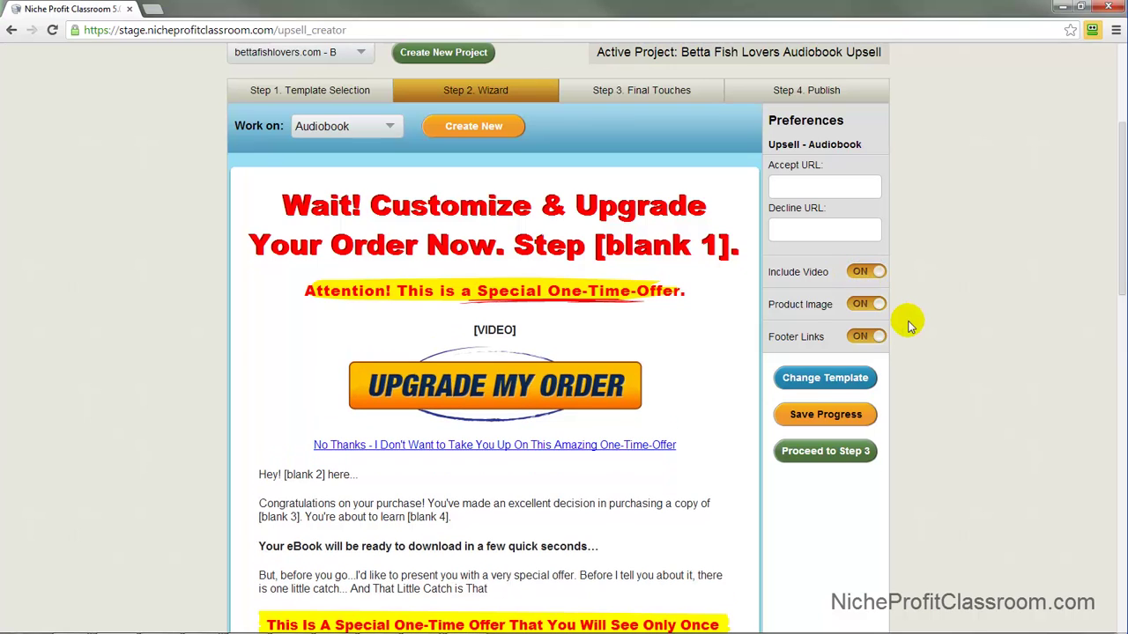
click(859, 273)
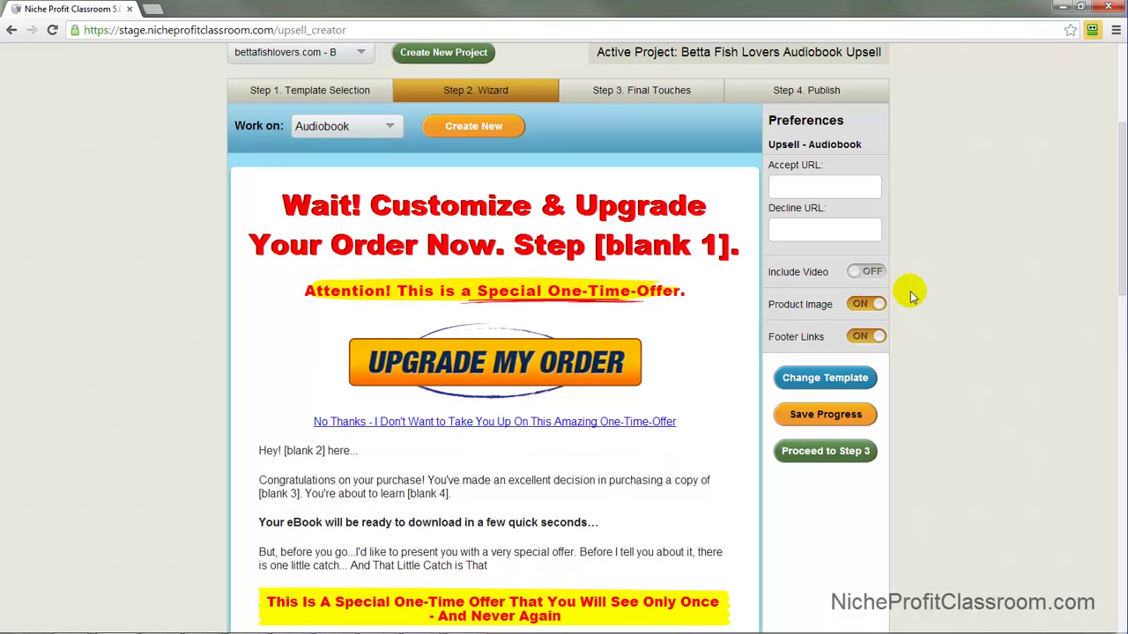
Check the product image placeholder near the end of the page, and switch the Product Image preference off and back on
scroll(923, 289, down, 1)
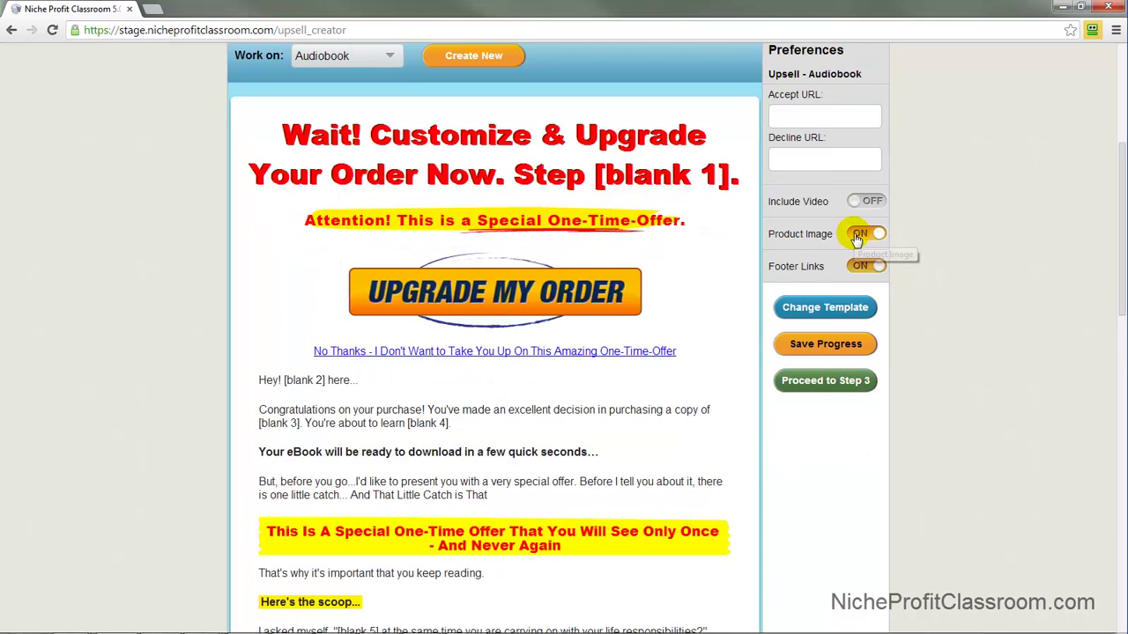
scroll(549, 323, down, 11)
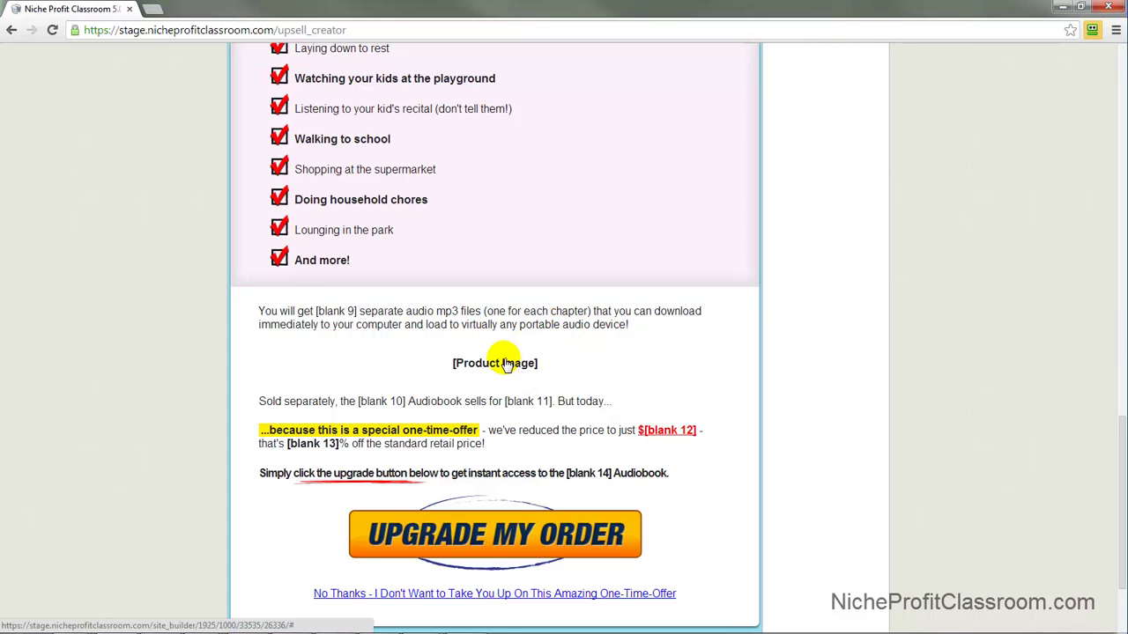
scroll(581, 351, up, 8)
scroll(581, 351, up, 4)
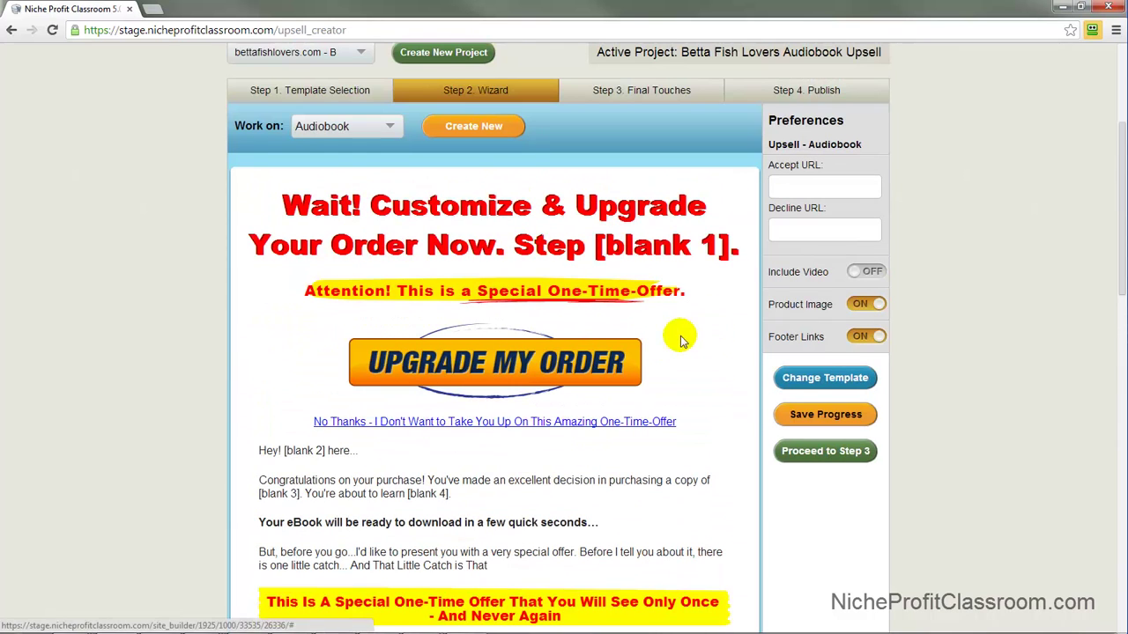
click(863, 304)
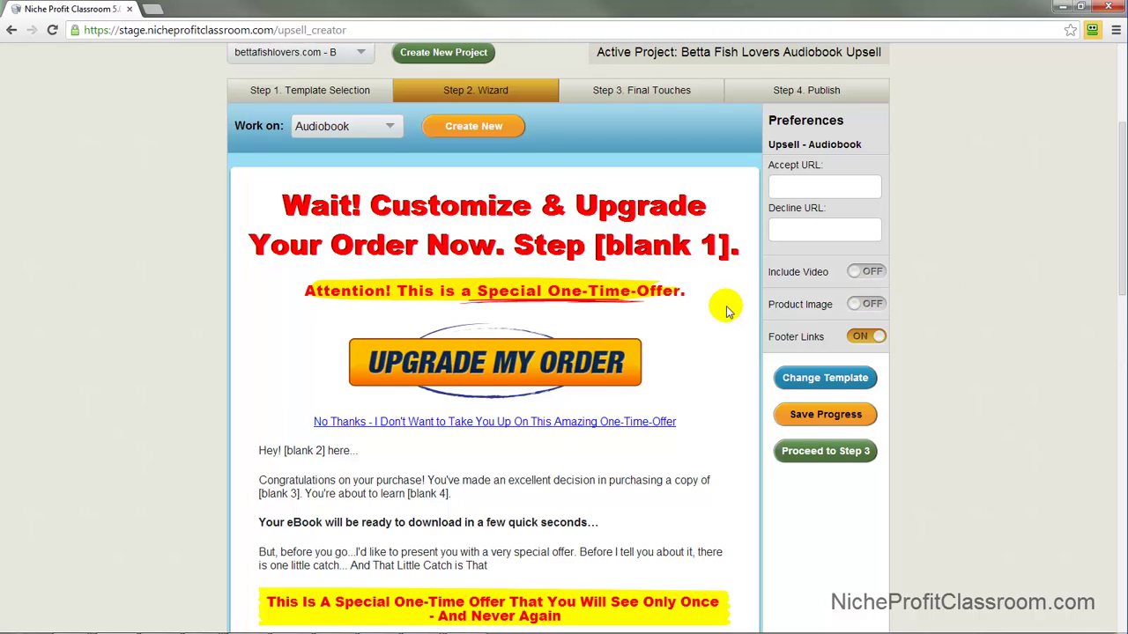
click(868, 304)
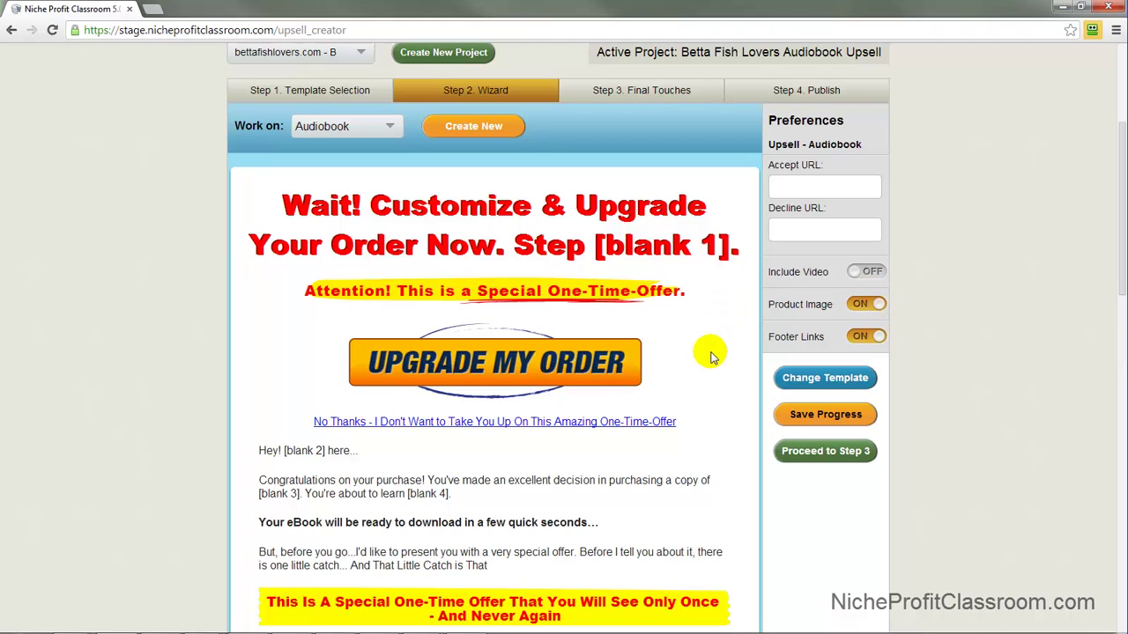
Check the footer placeholder at the end of the page, and switch the Footer Links preference off and back on
scroll(693, 340, down, 15)
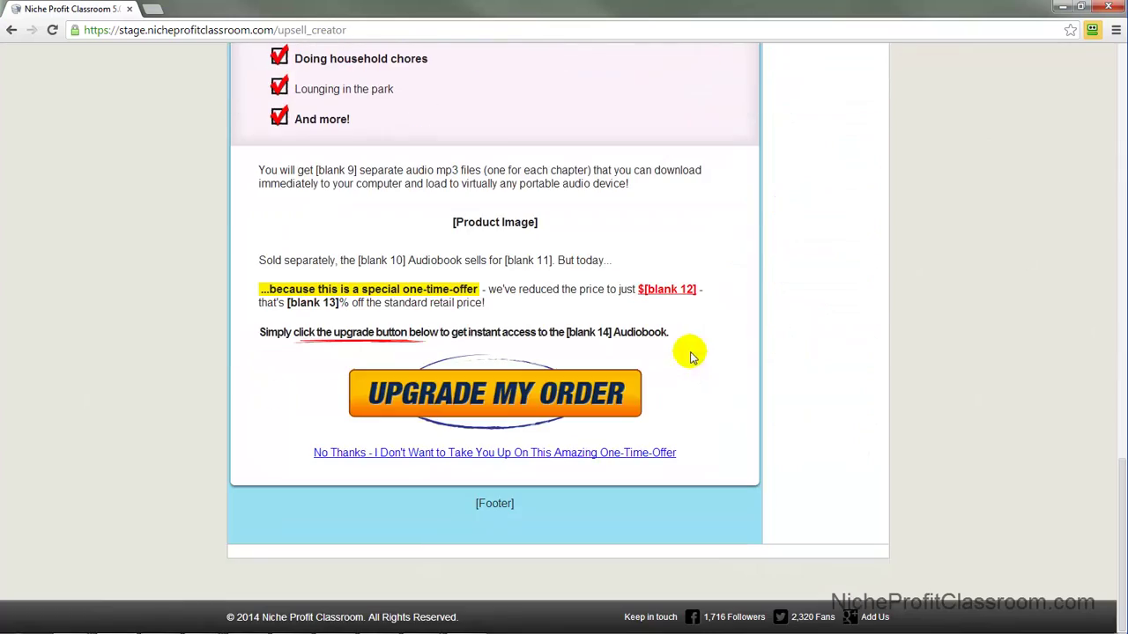
scroll(616, 290, up, 15)
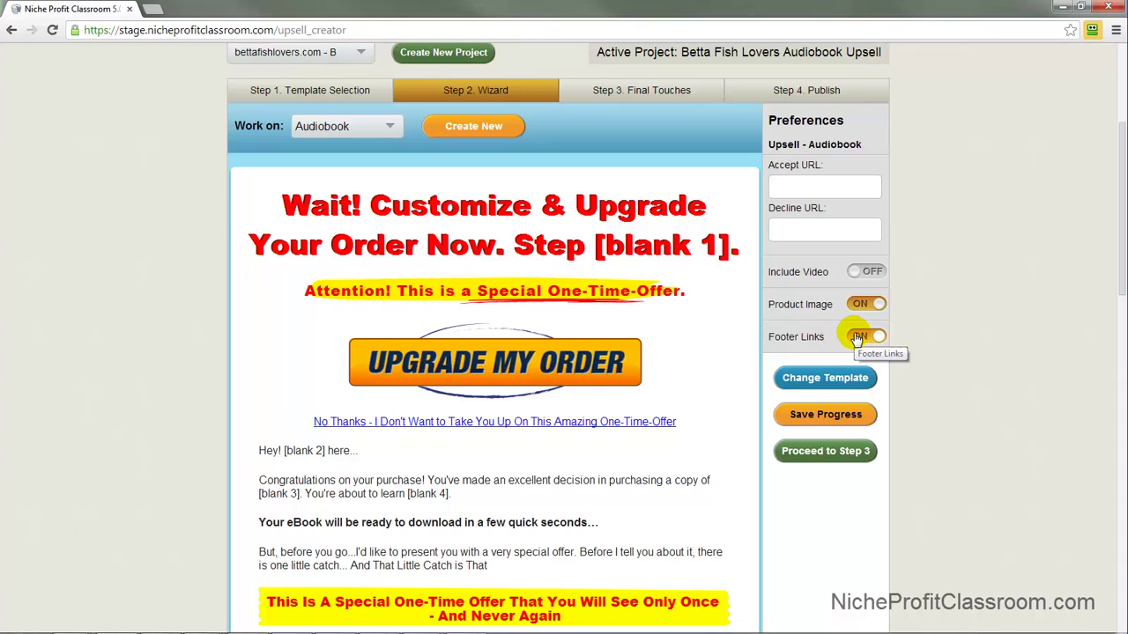
click(856, 337)
click(856, 338)
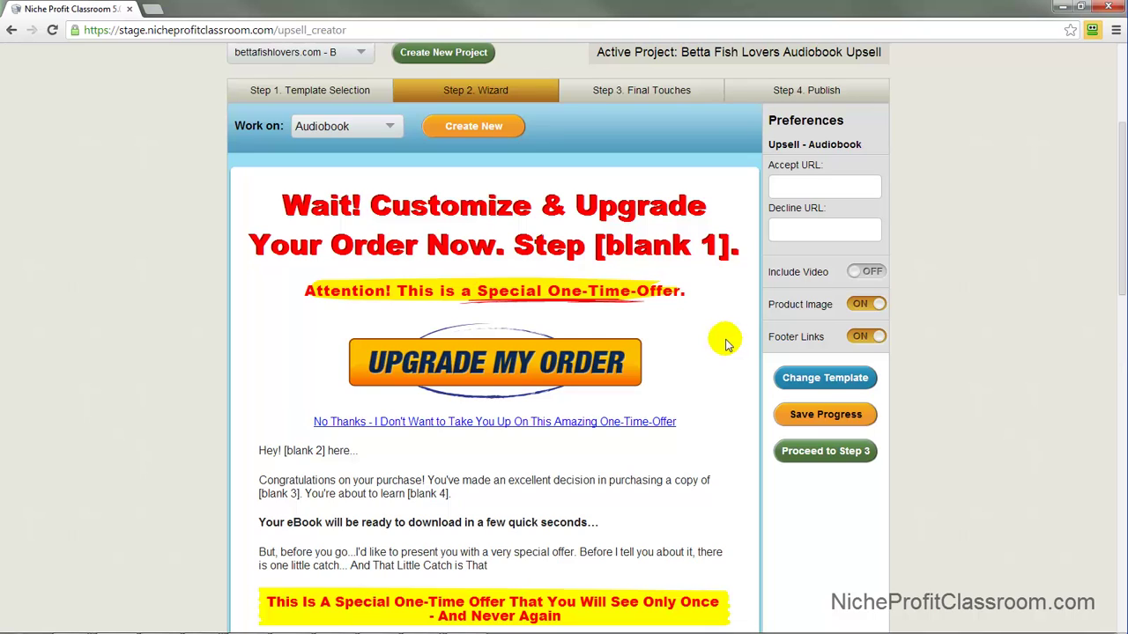
scroll(697, 336, down, 1)
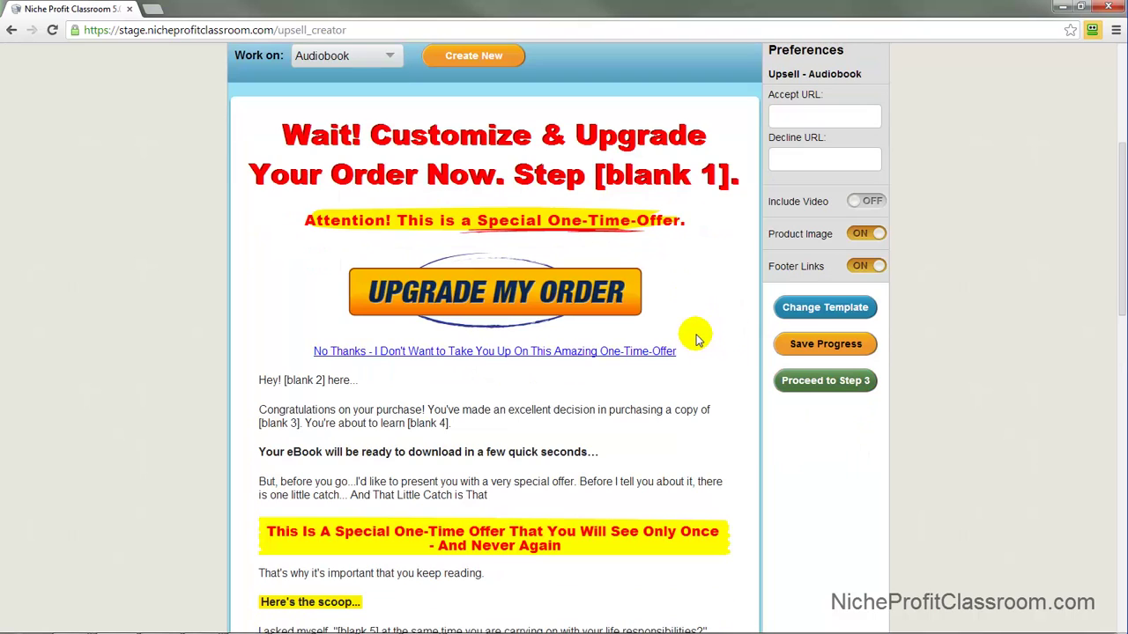
Save the upsell page progress, and fill blank 1 in the headline, the funnel position, with "1 of 2"
click(803, 348)
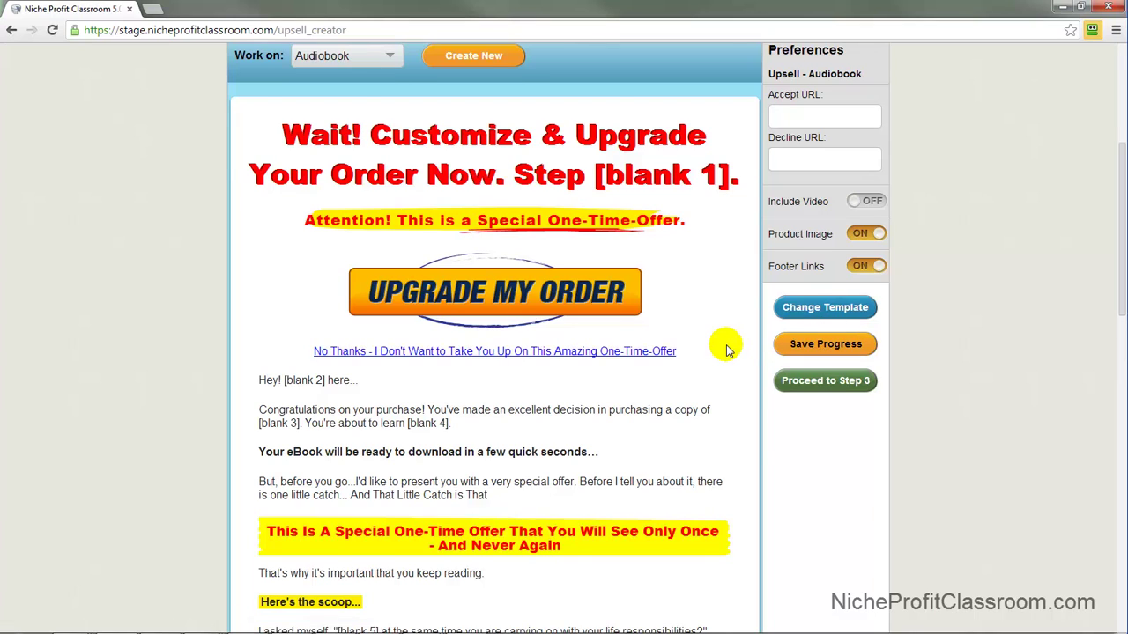
scroll(727, 351, up, 1)
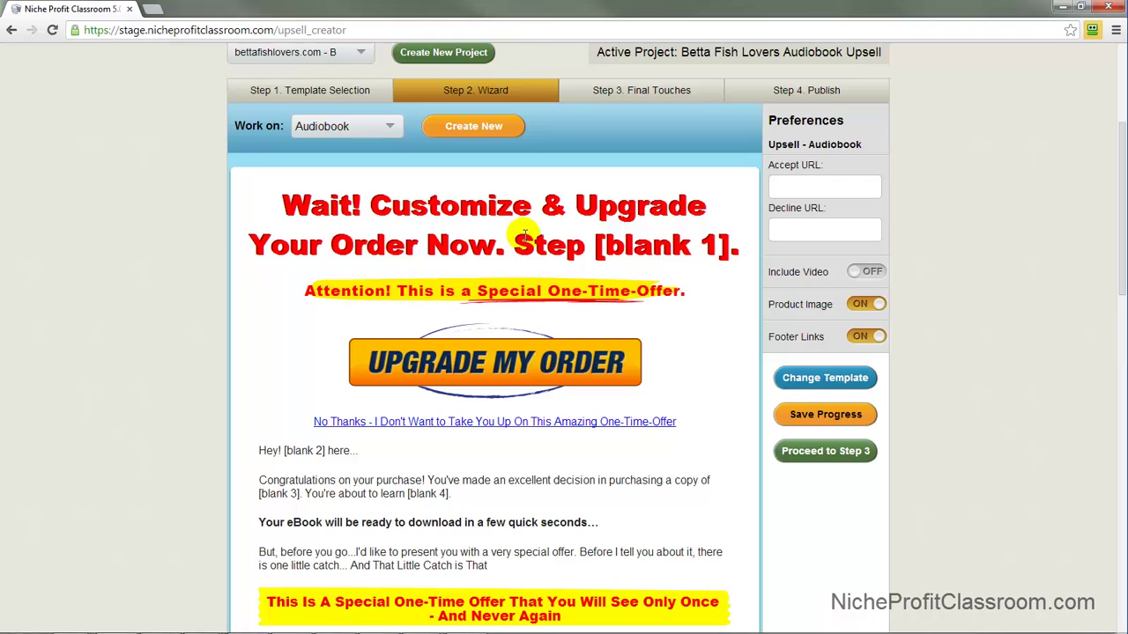
click(656, 246)
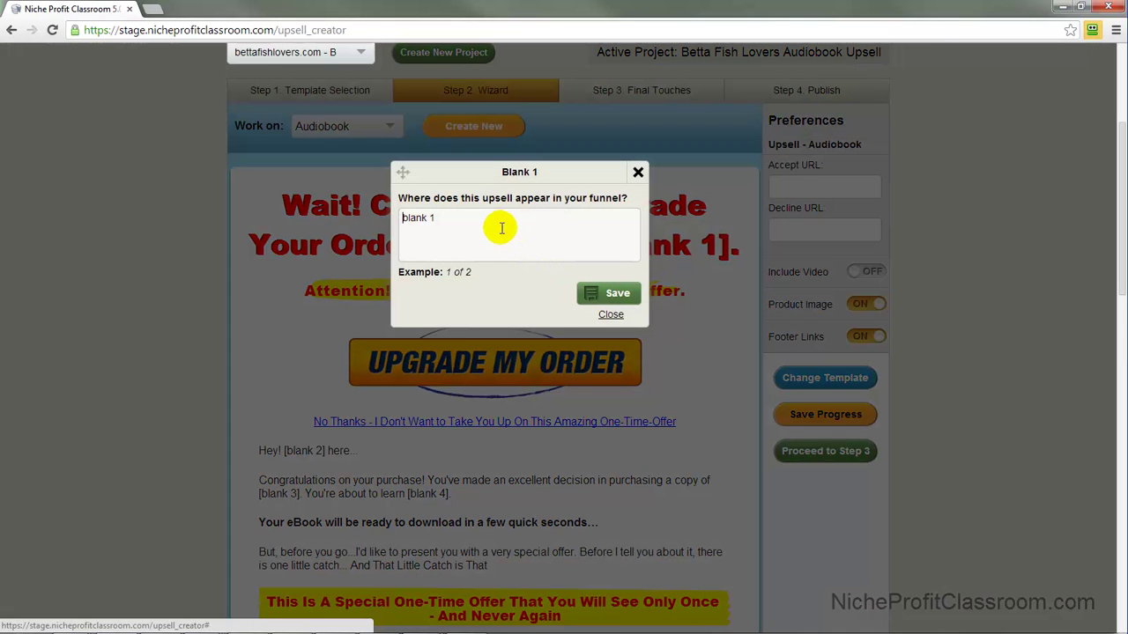
drag(402, 218, 493, 227)
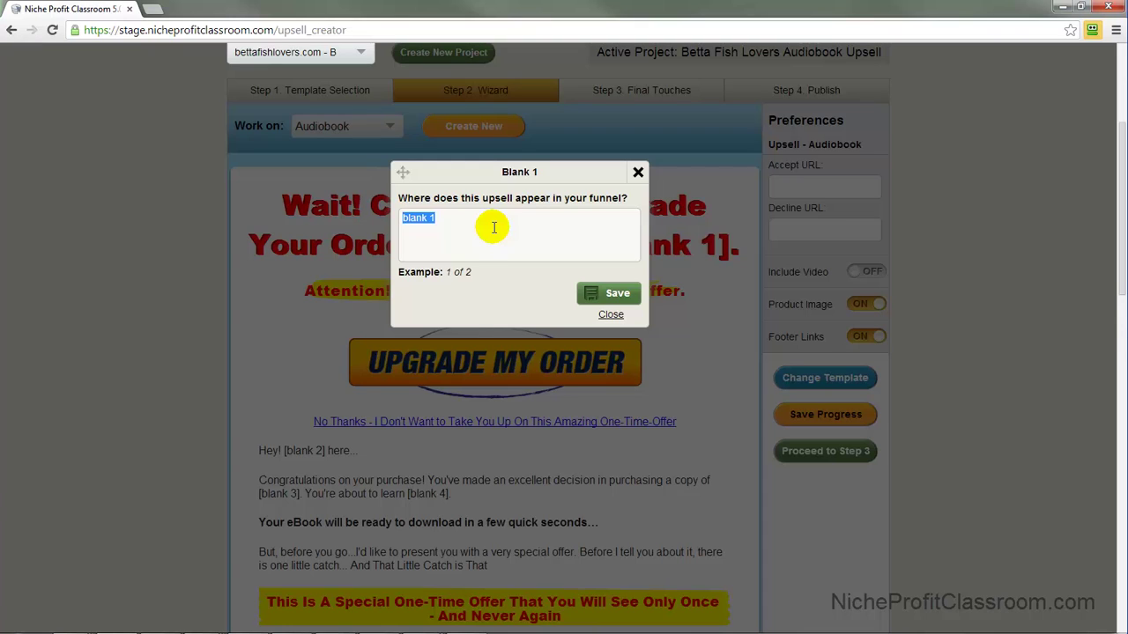
text(1 of 2)
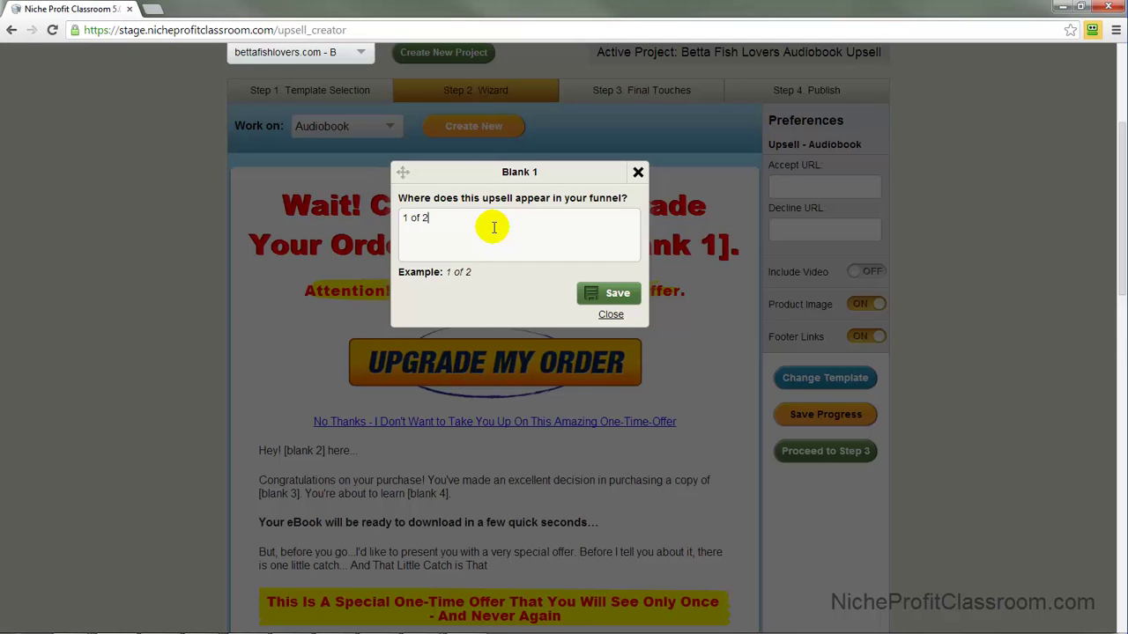
click(590, 292)
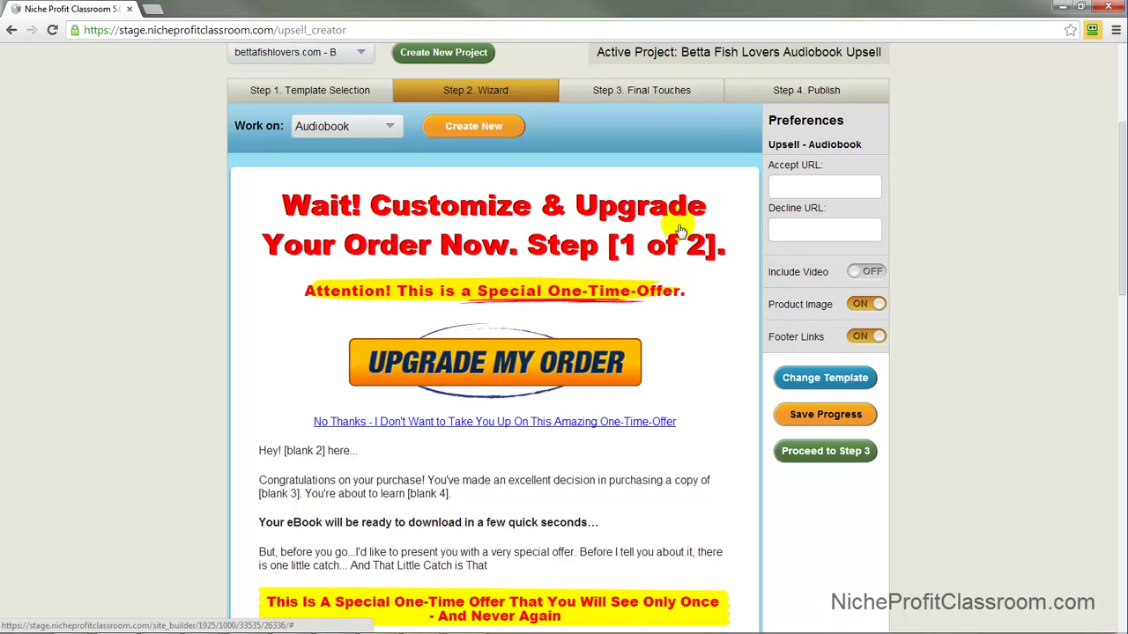
Fill blank 2 in the greeting line with the author's name or pen name and save it
scroll(681, 231, down, 2)
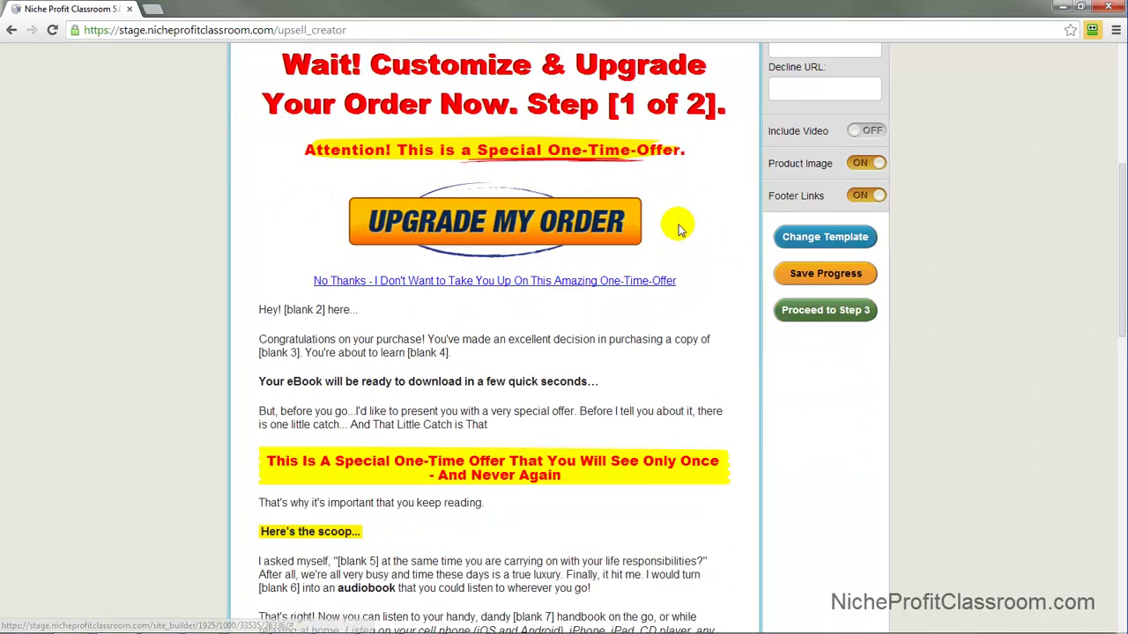
click(312, 309)
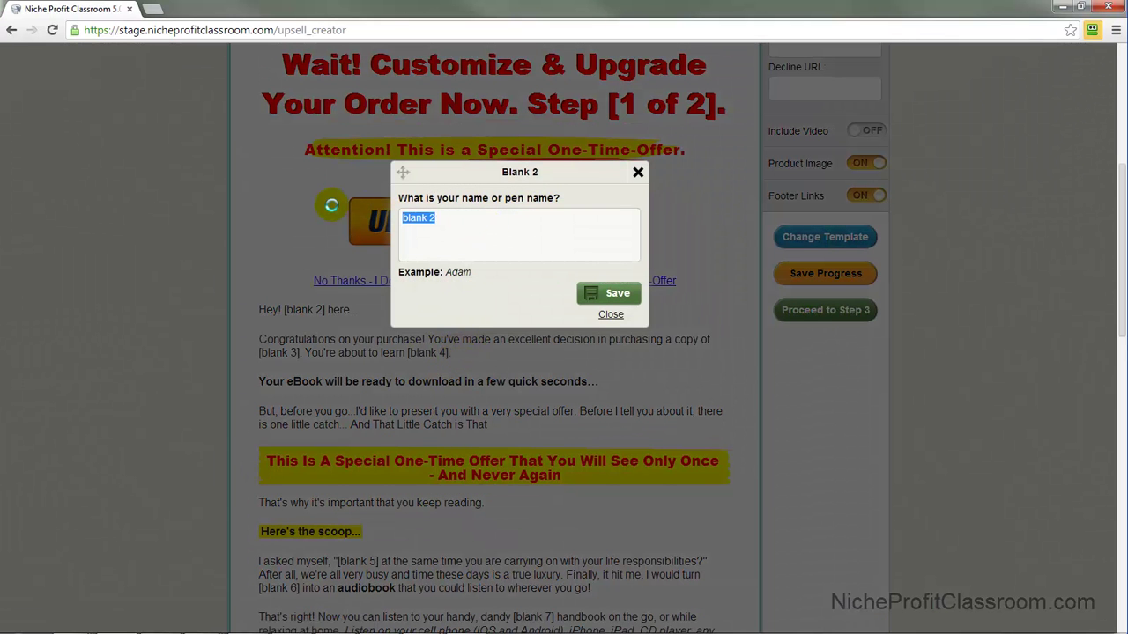
text(Adam)
click(614, 296)
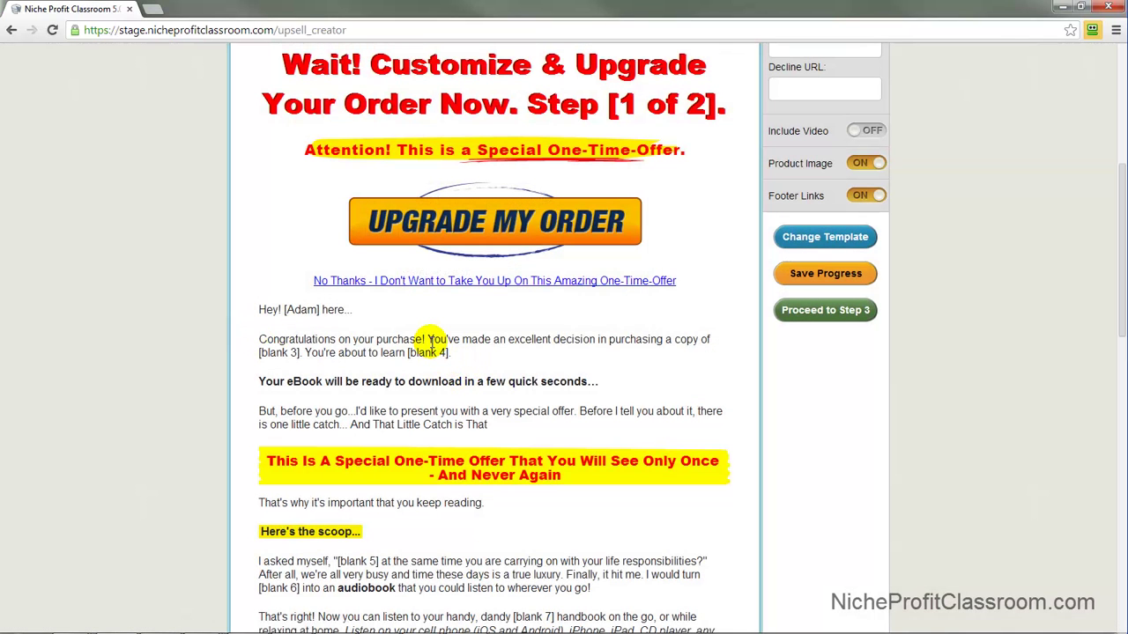
Fill blank 3, the eBook title, with "Betta Care Made Easy" and save it
click(291, 353)
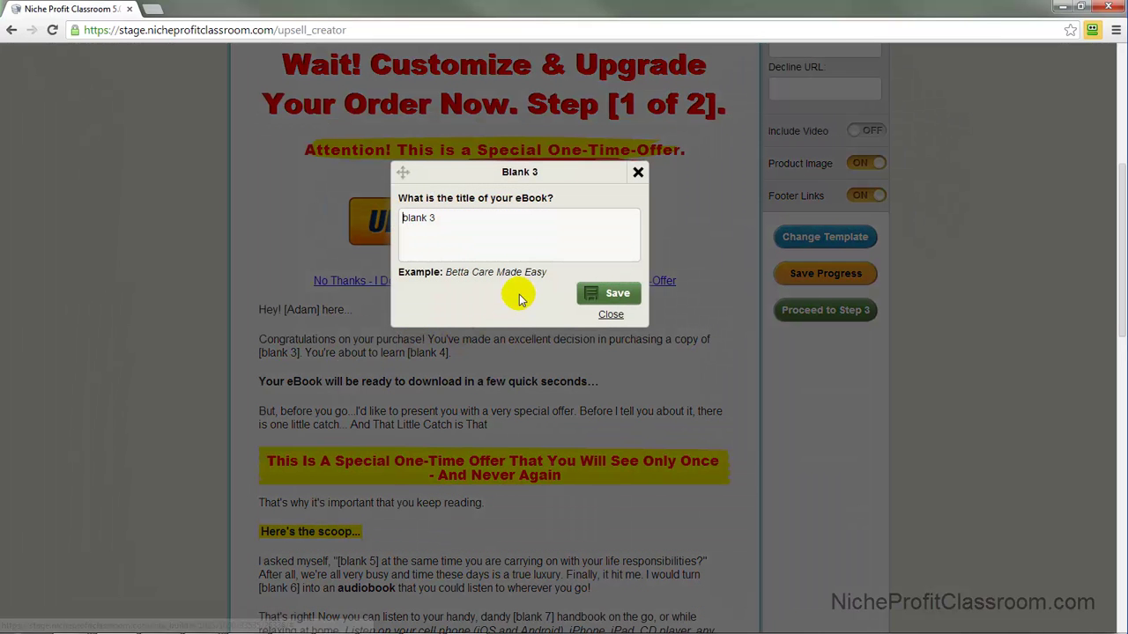
key(ctrl+a)
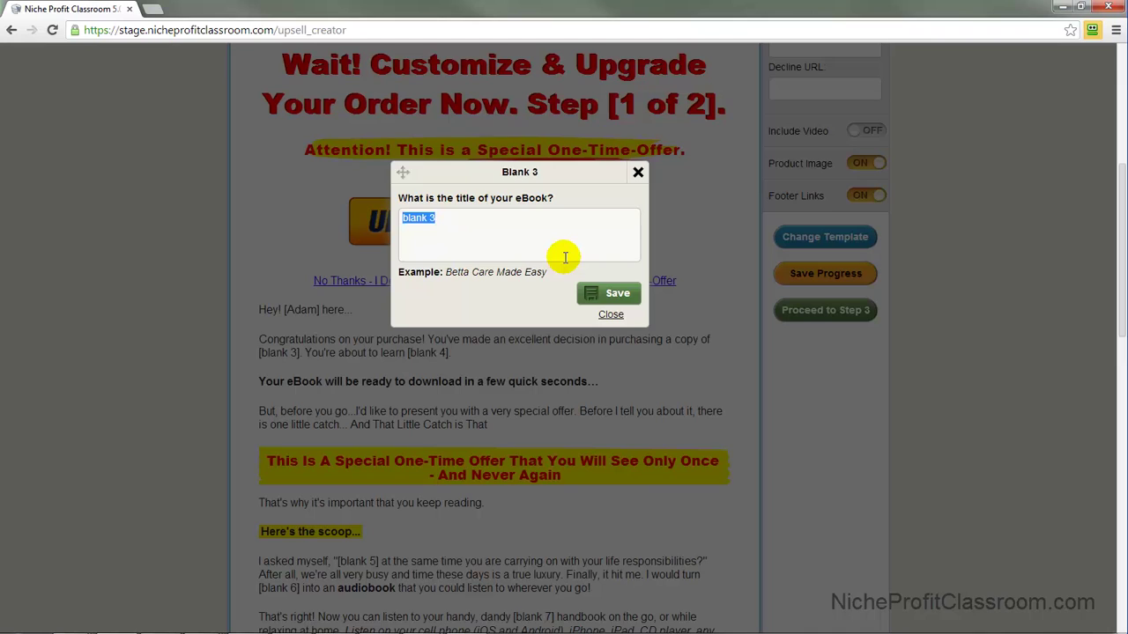
text(Betta Care)
text(Made Eas)
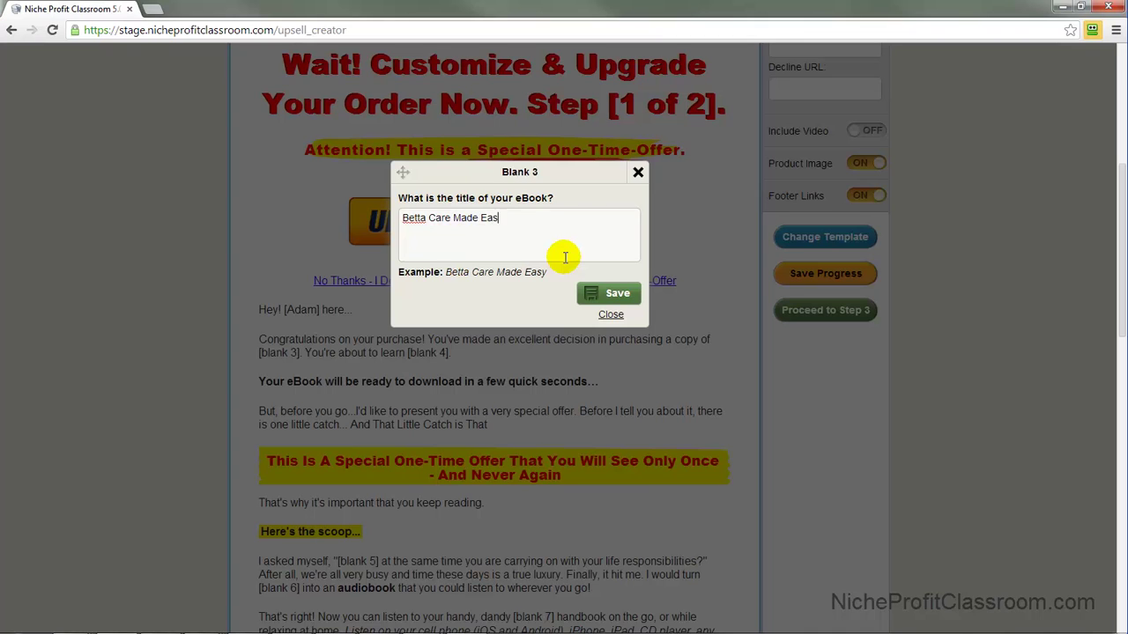
text(y)
click(599, 292)
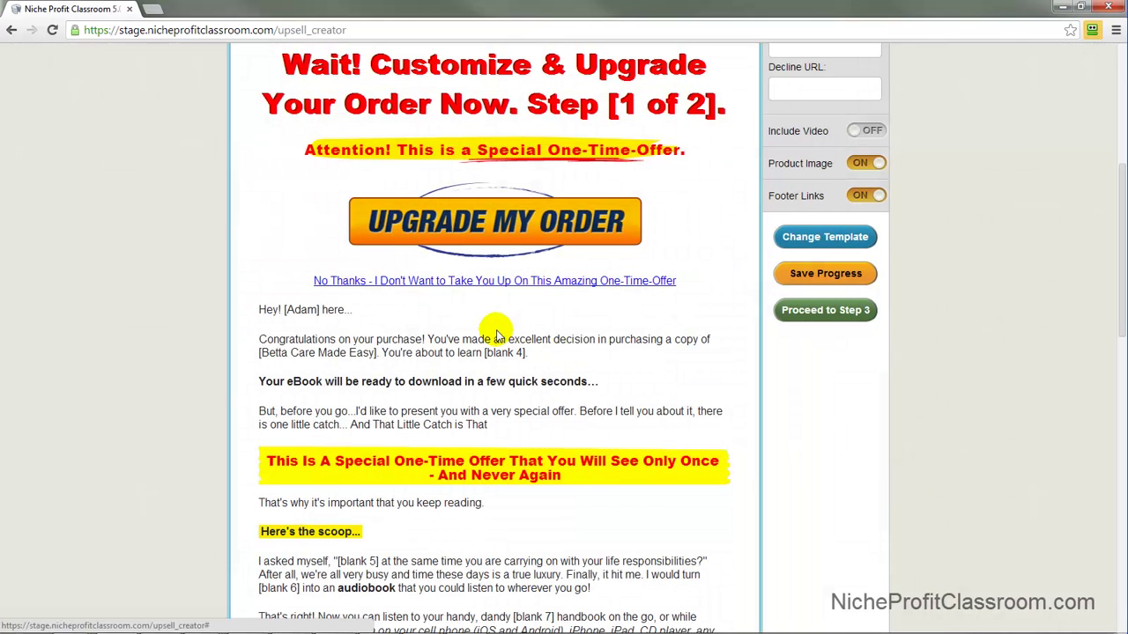
Fill blank 4 with "a fool-proof blueprint for setting up a beautiful tank and keeping your betta in perfect health", and save the progress
click(503, 354)
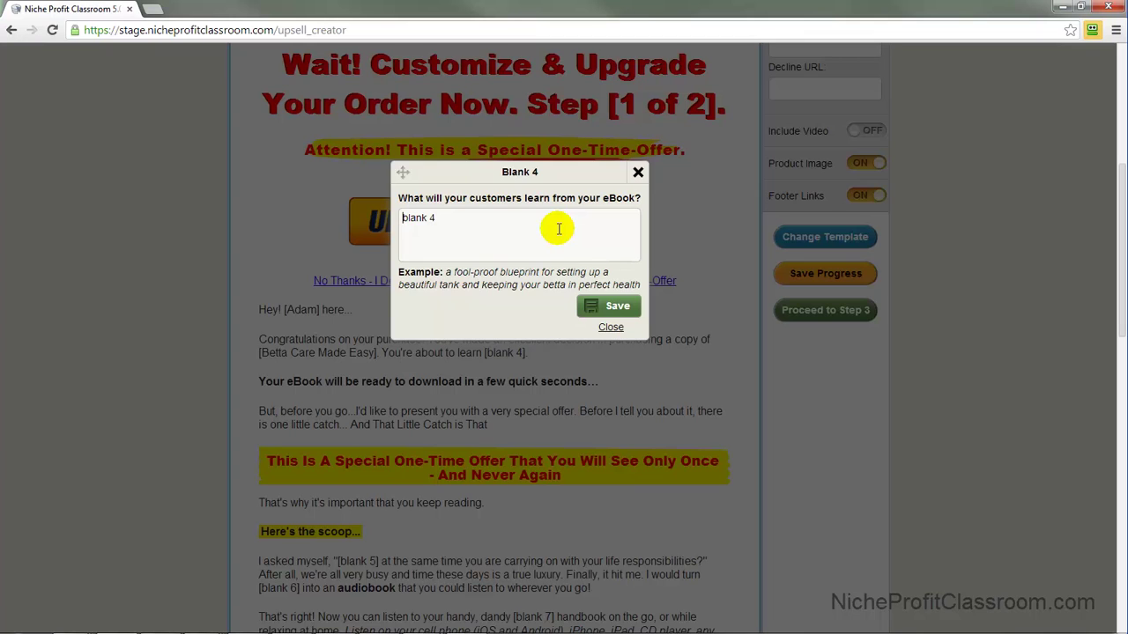
drag(639, 285, 449, 273)
key(ctrl+c)
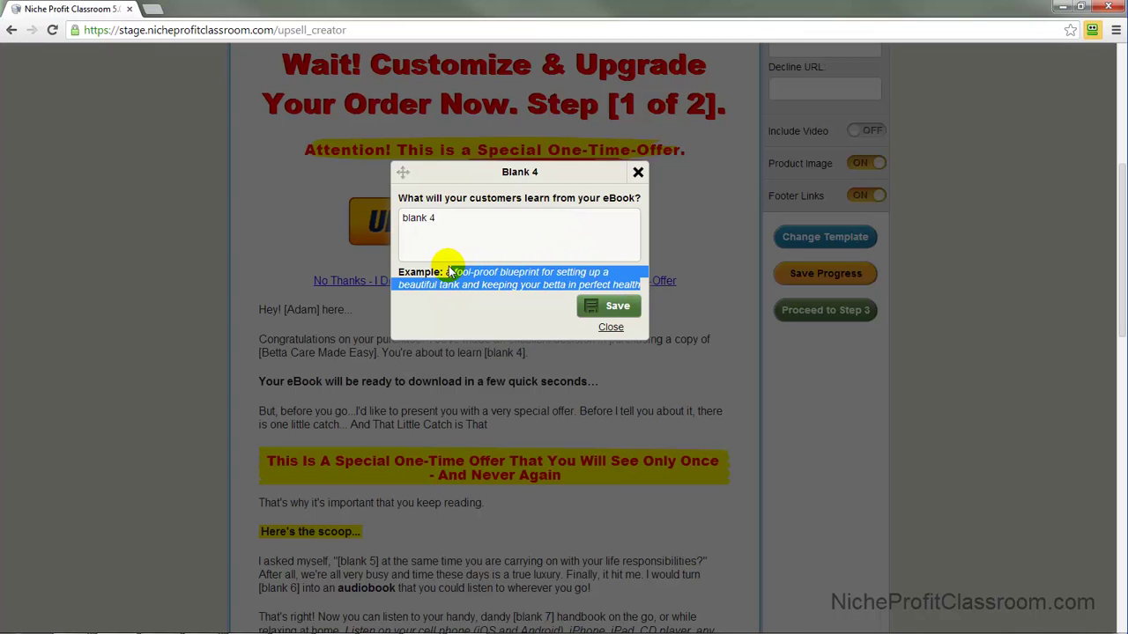
triple_click(474, 216)
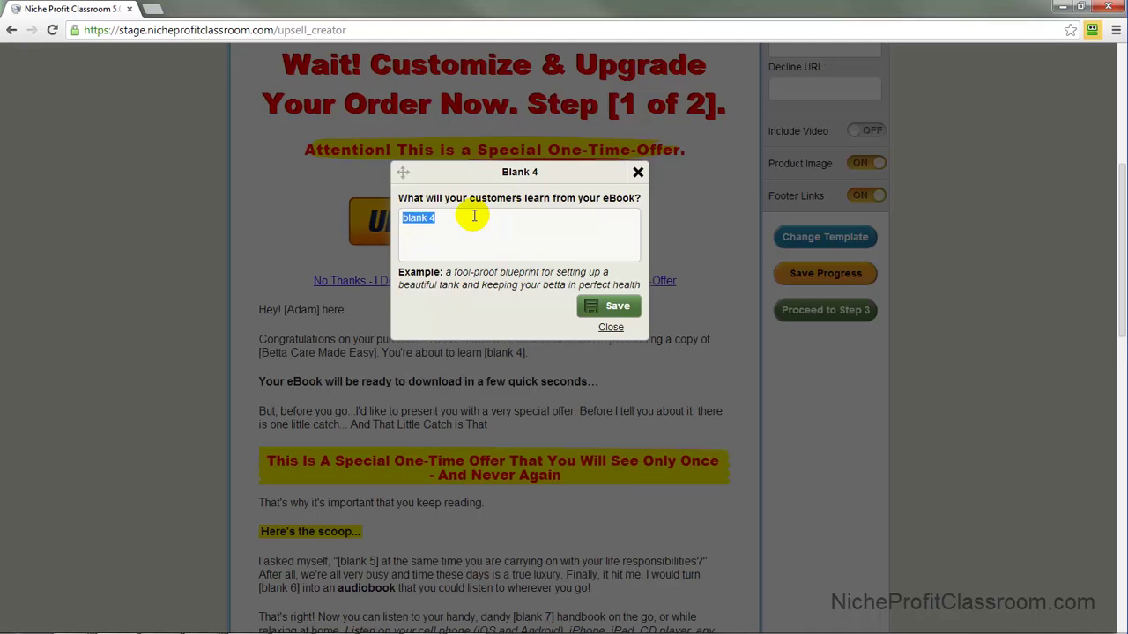
key(ctrl+v)
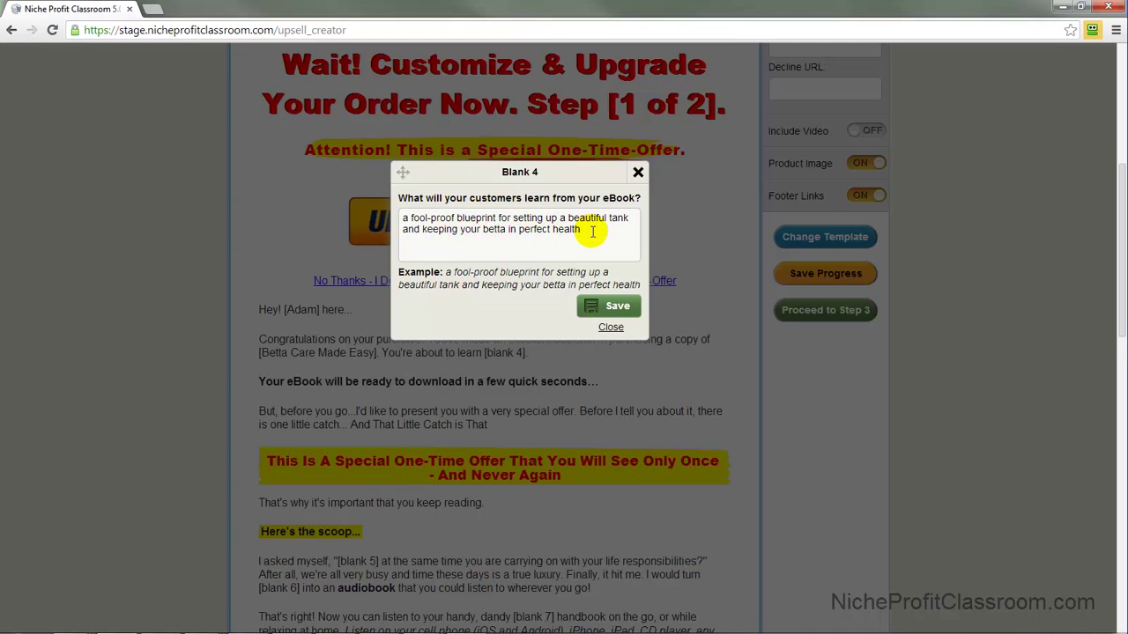
text(.)
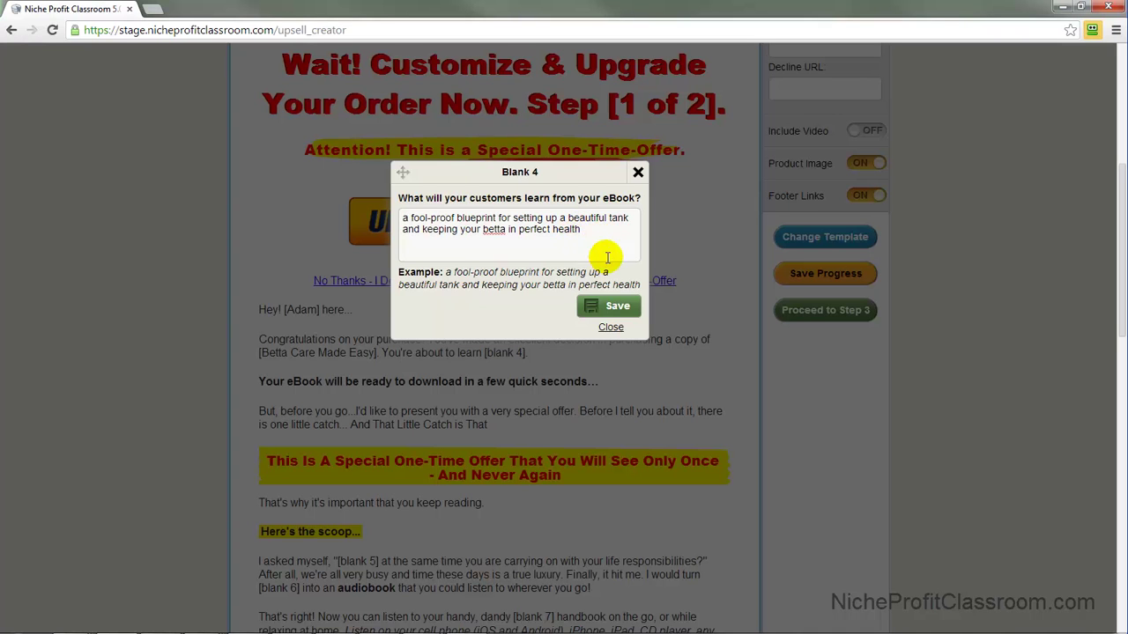
click(614, 307)
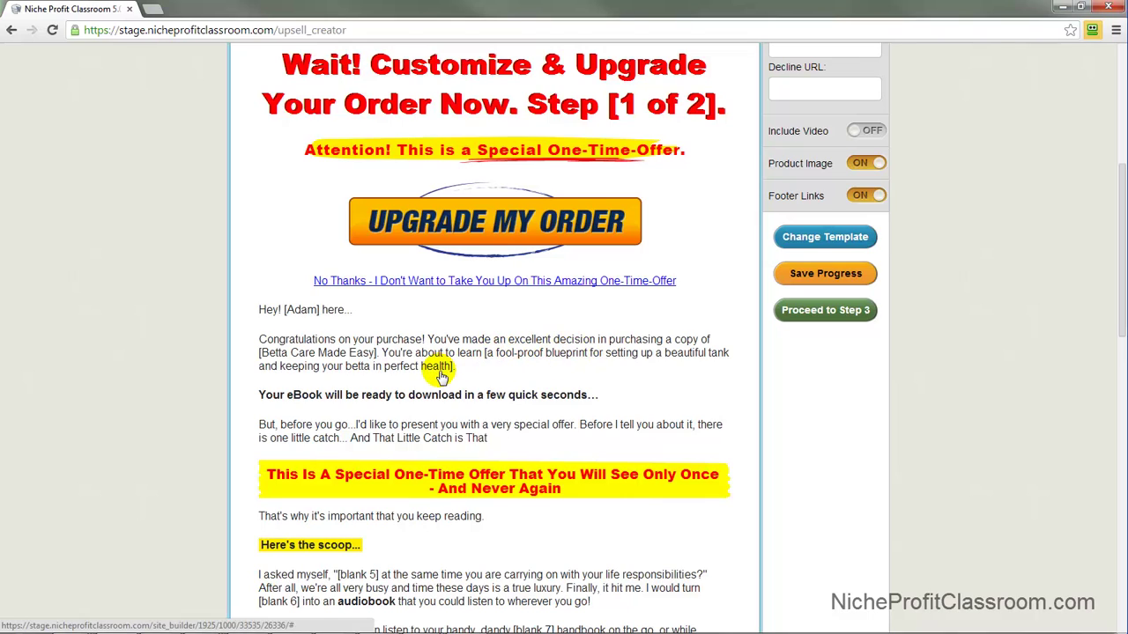
click(780, 274)
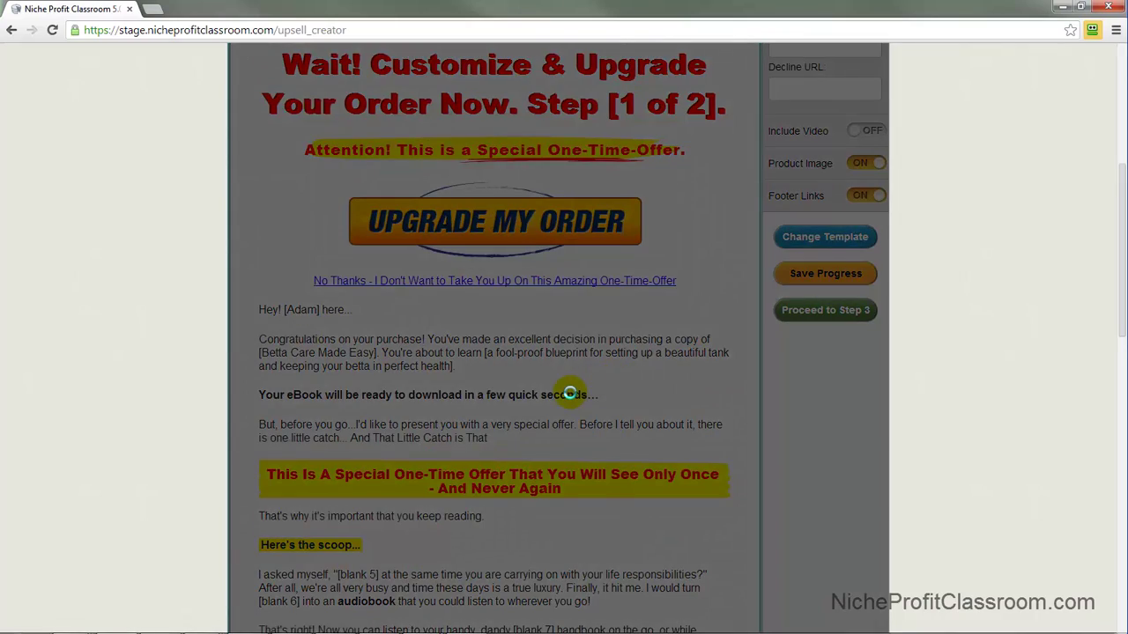
Upload the Audiobook image from the FWR Graphics folder inside FWR Downloads as the product image near the end of the page, and save it
scroll(516, 390, down, 1)
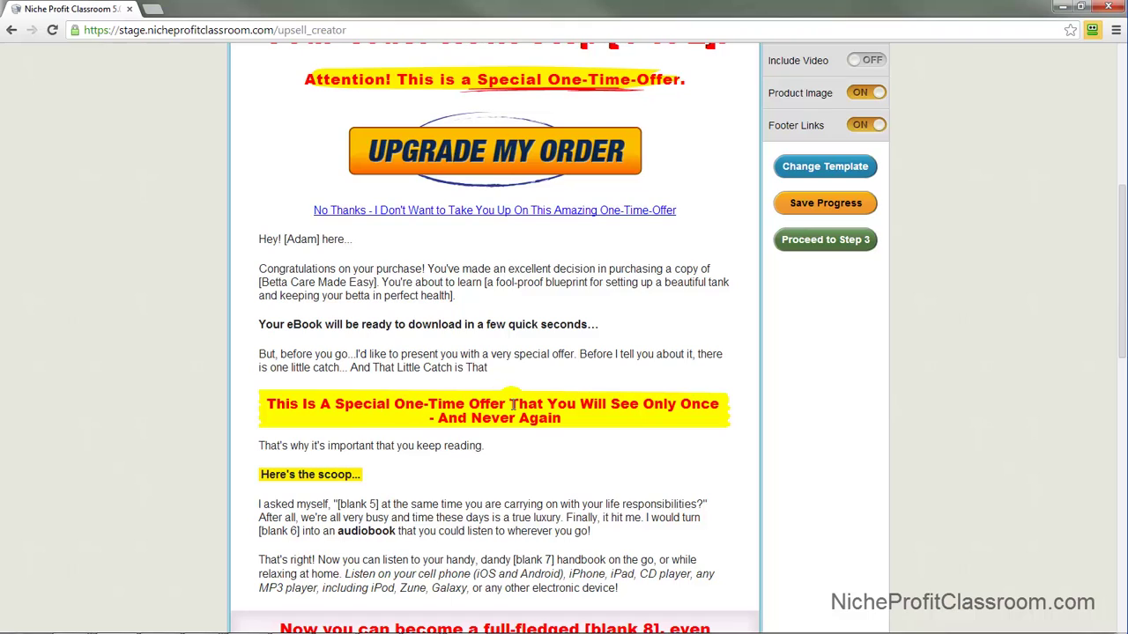
scroll(602, 403, down, 1)
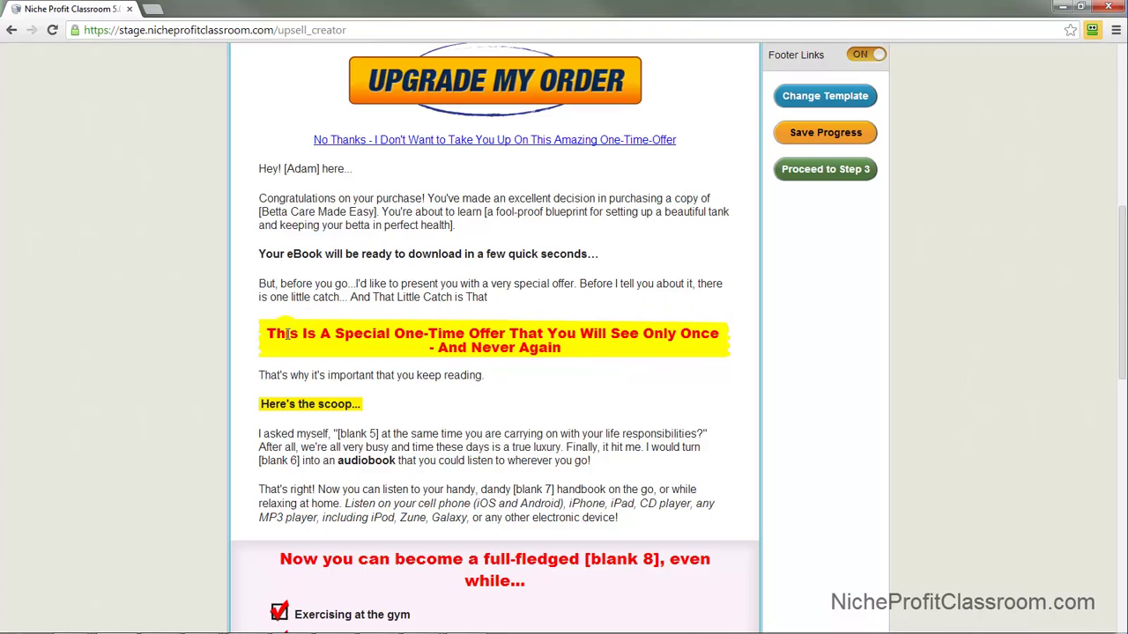
scroll(608, 335, down, 3)
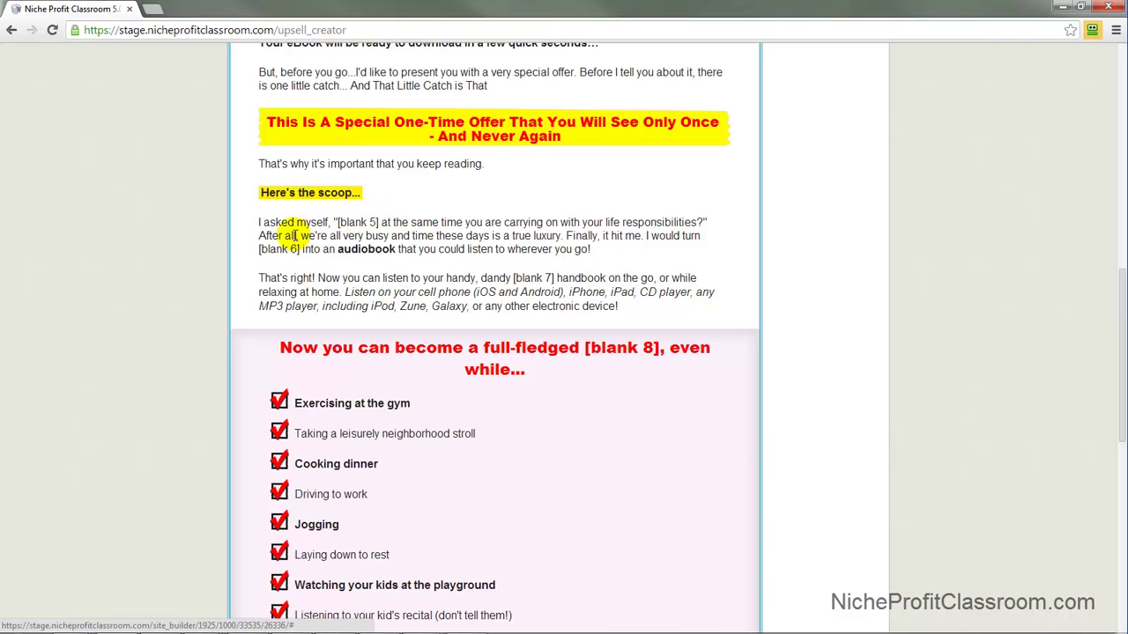
scroll(421, 257, down, 3)
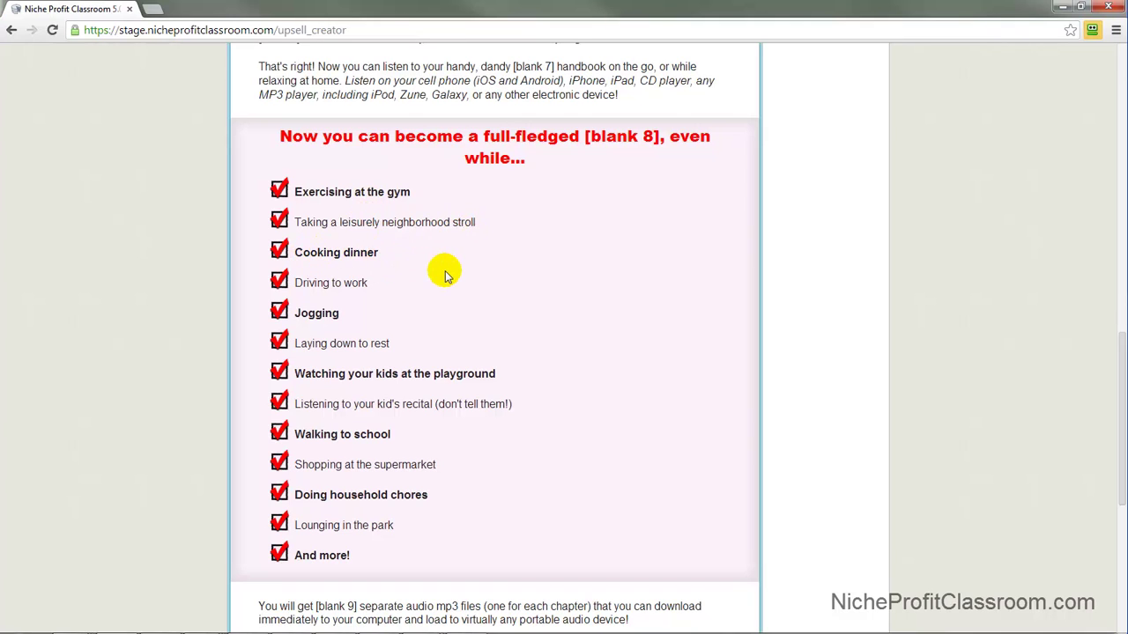
scroll(445, 276, down, 5)
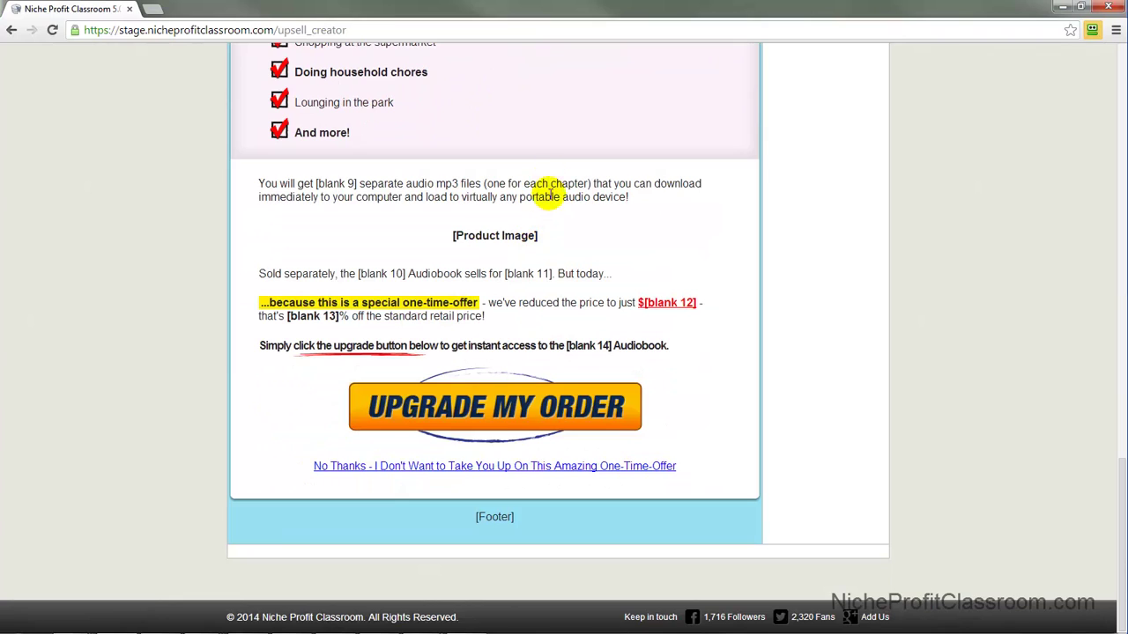
click(516, 240)
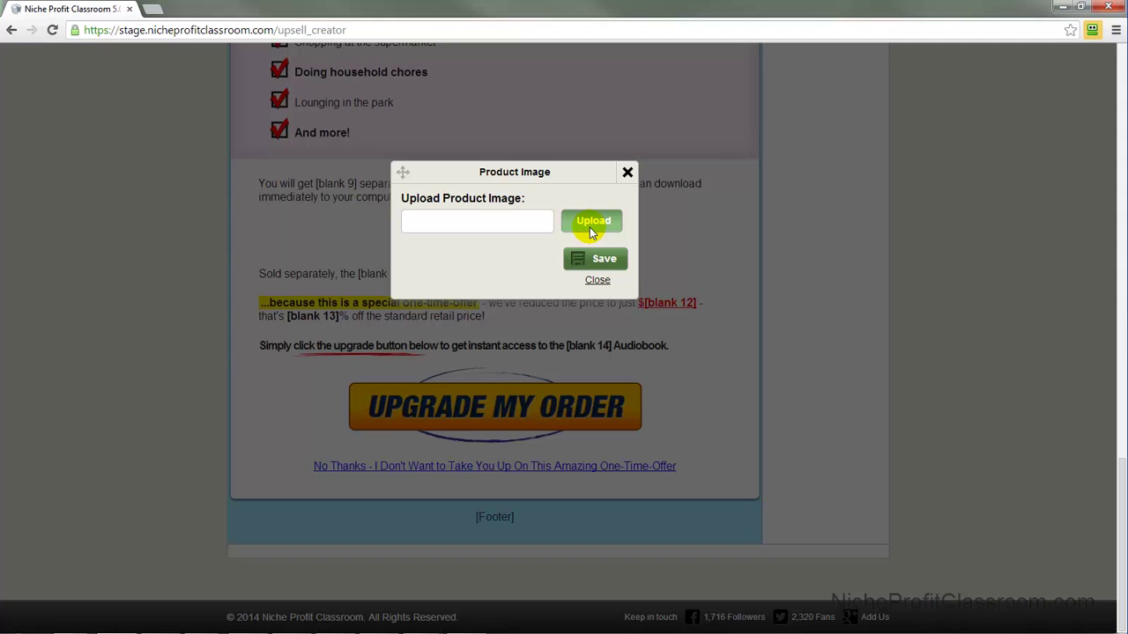
click(589, 227)
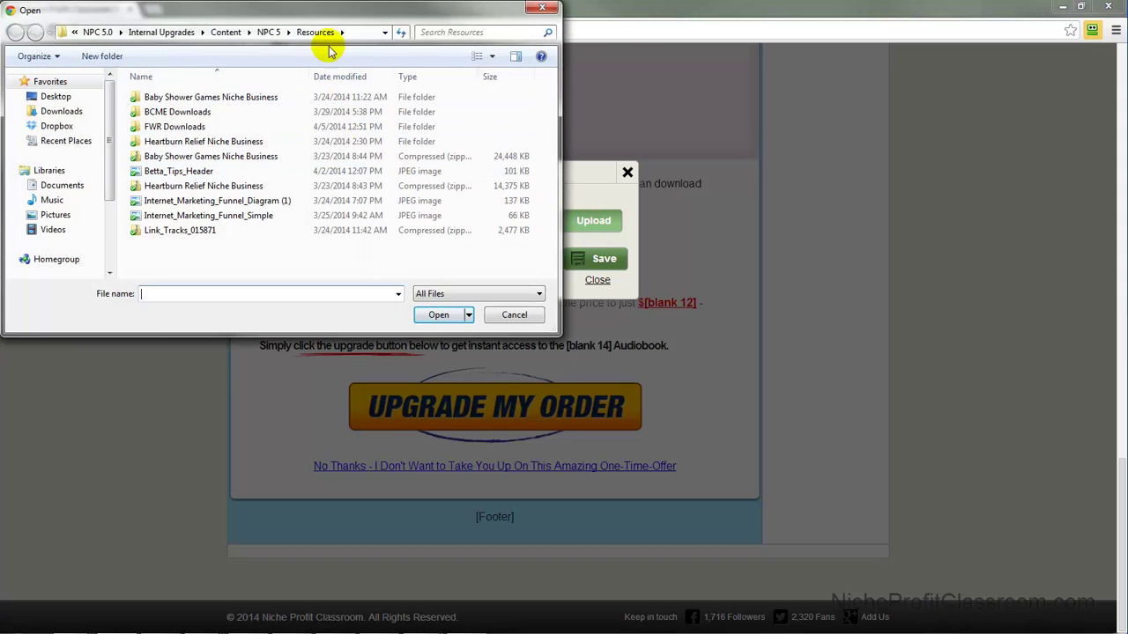
click(260, 167)
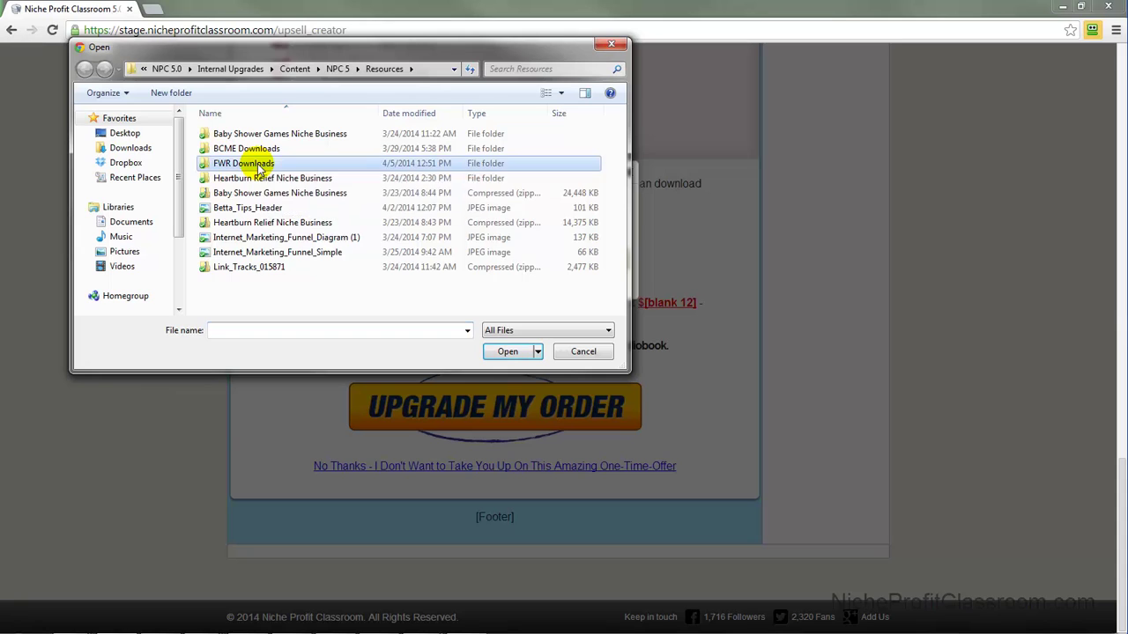
double_click(260, 168)
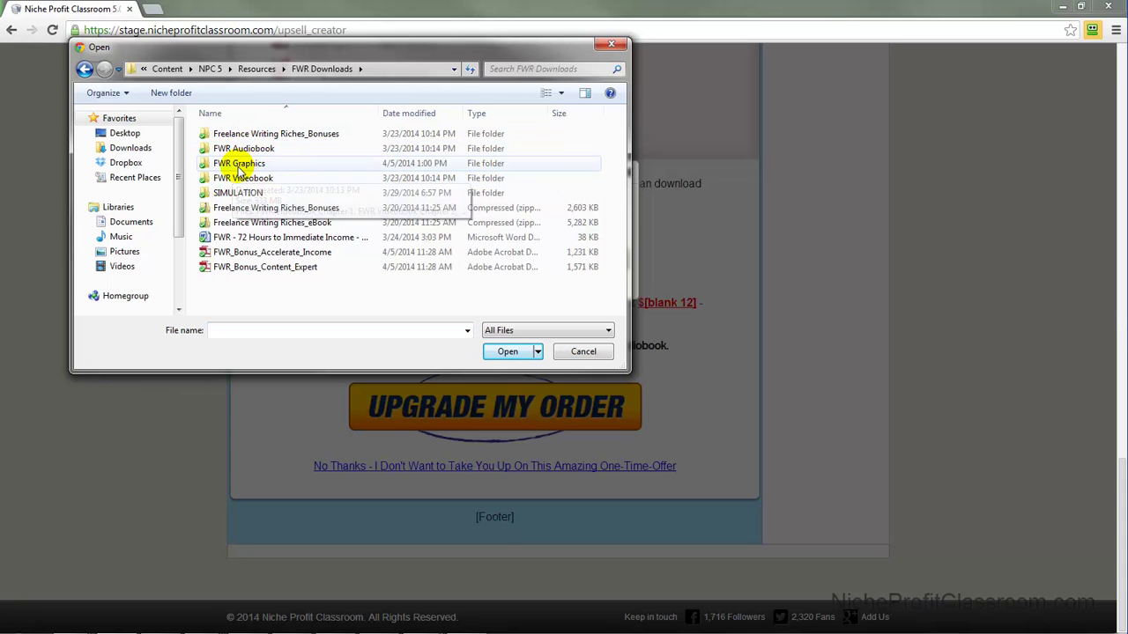
double_click(240, 165)
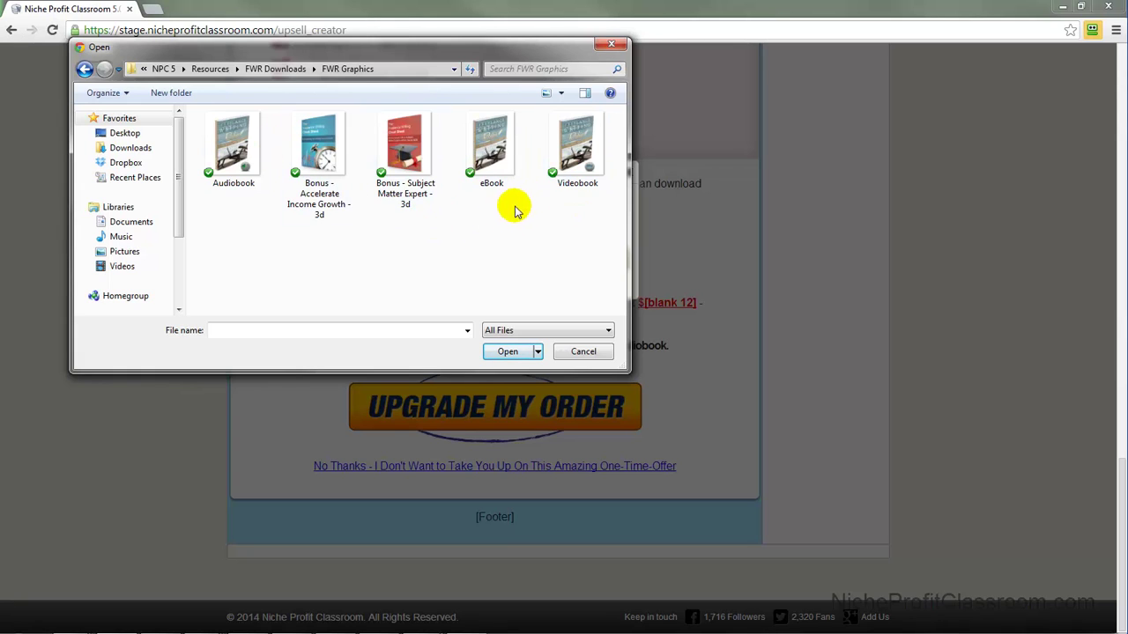
double_click(250, 159)
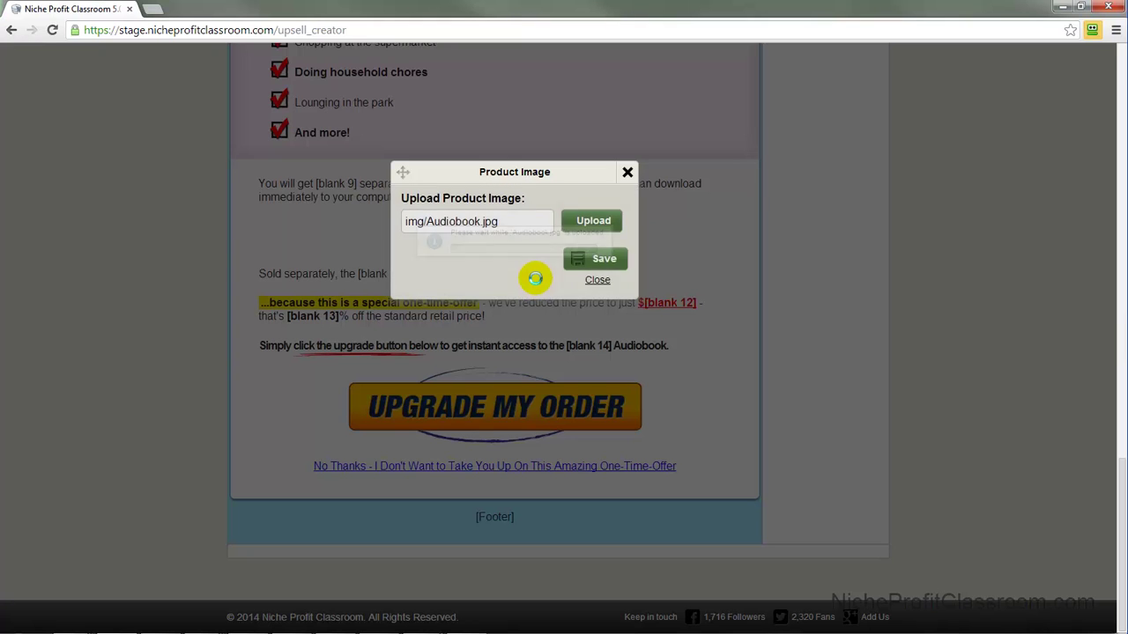
click(601, 259)
click(598, 280)
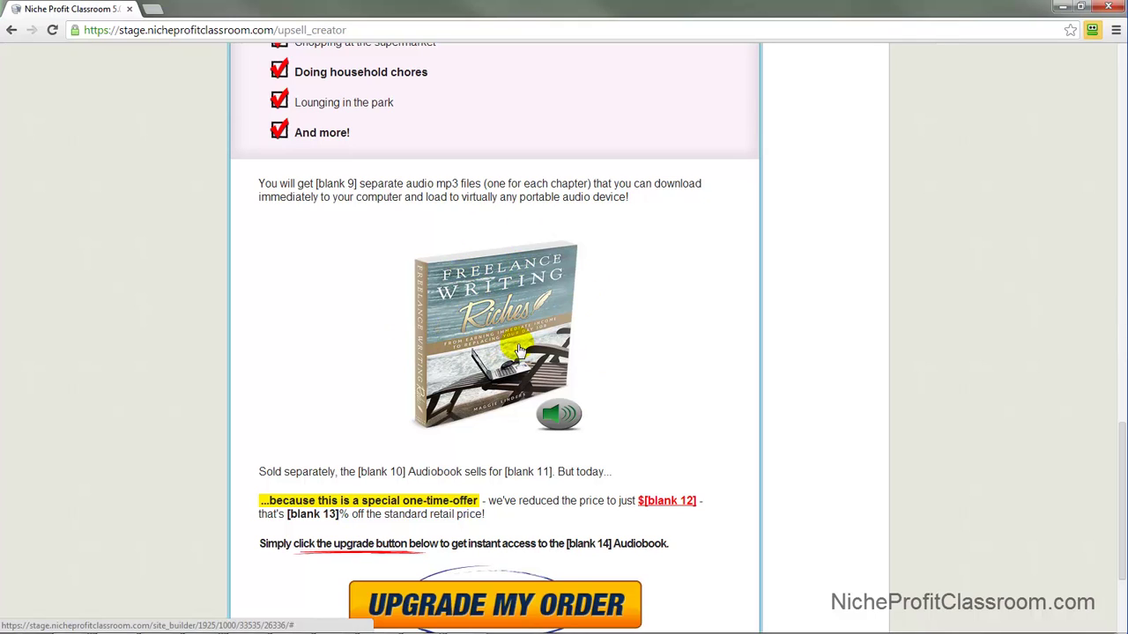
Fill blank 10 below the product image, the audiobook title, with "Betta Care Made Easy" and save it
scroll(520, 351, down, 2)
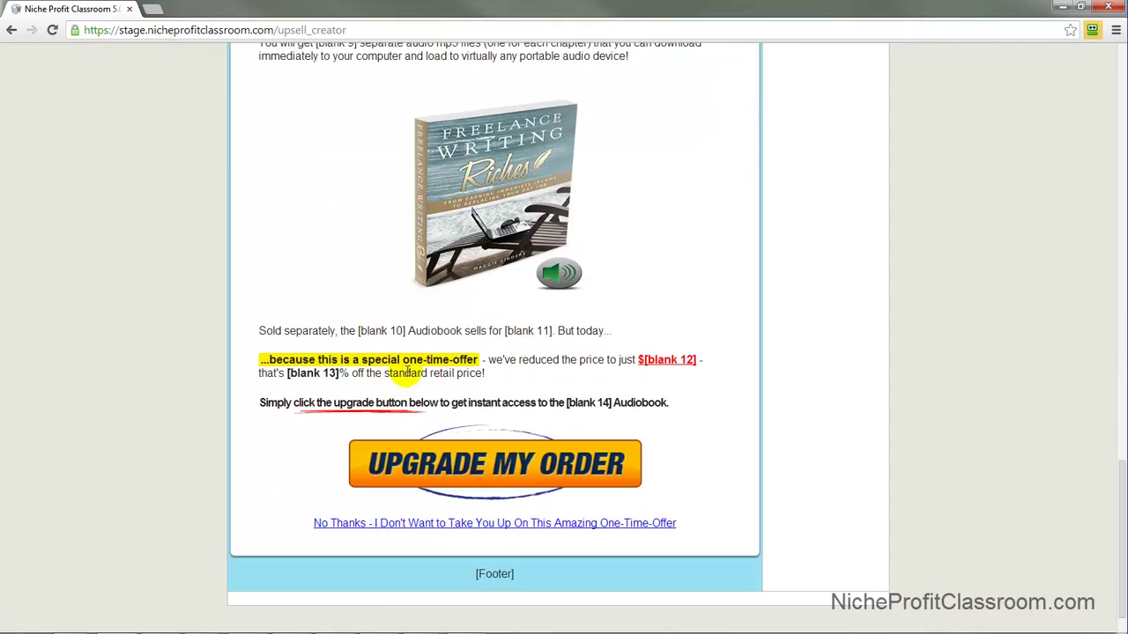
click(375, 333)
triple_click(466, 215)
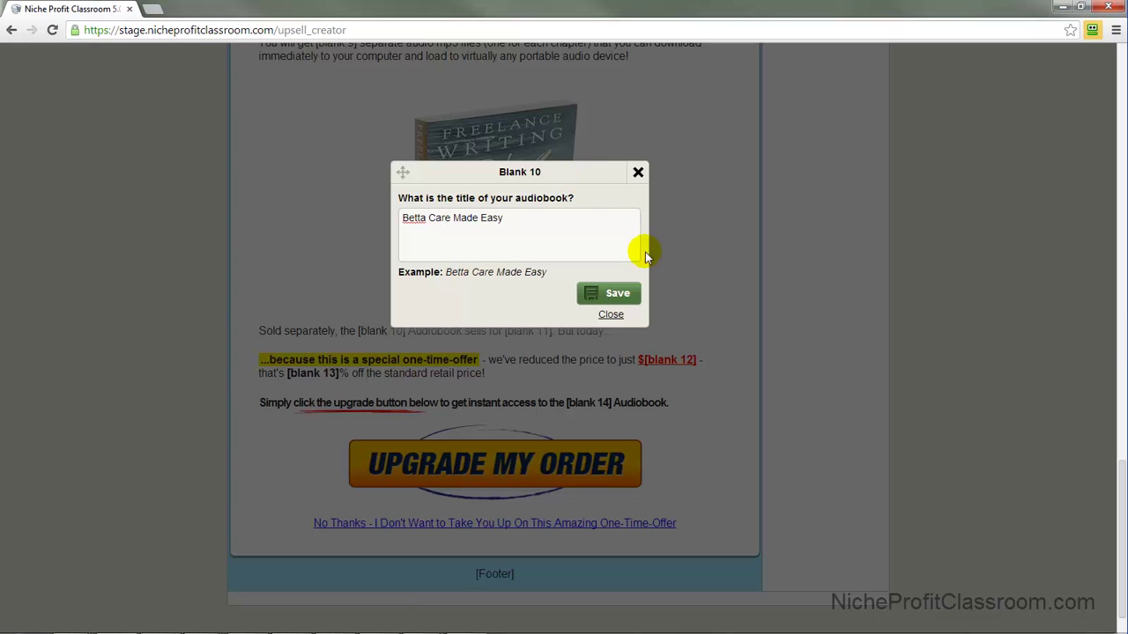
click(617, 292)
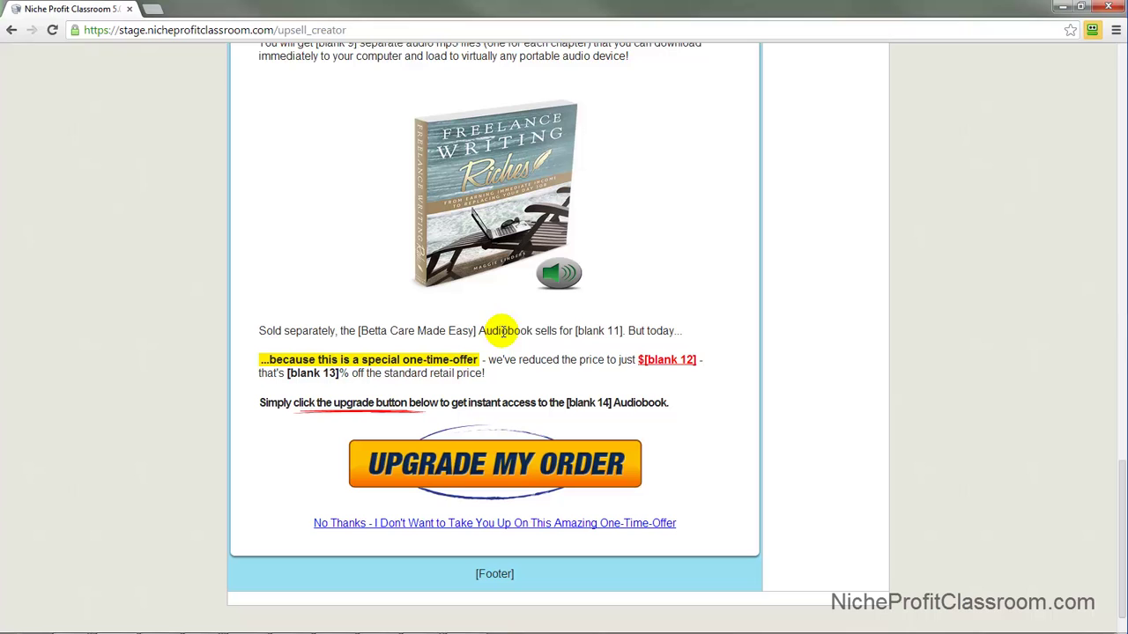
Fill blank 11, the audiobook's normal selling price, with "$19.95" and save it
click(599, 330)
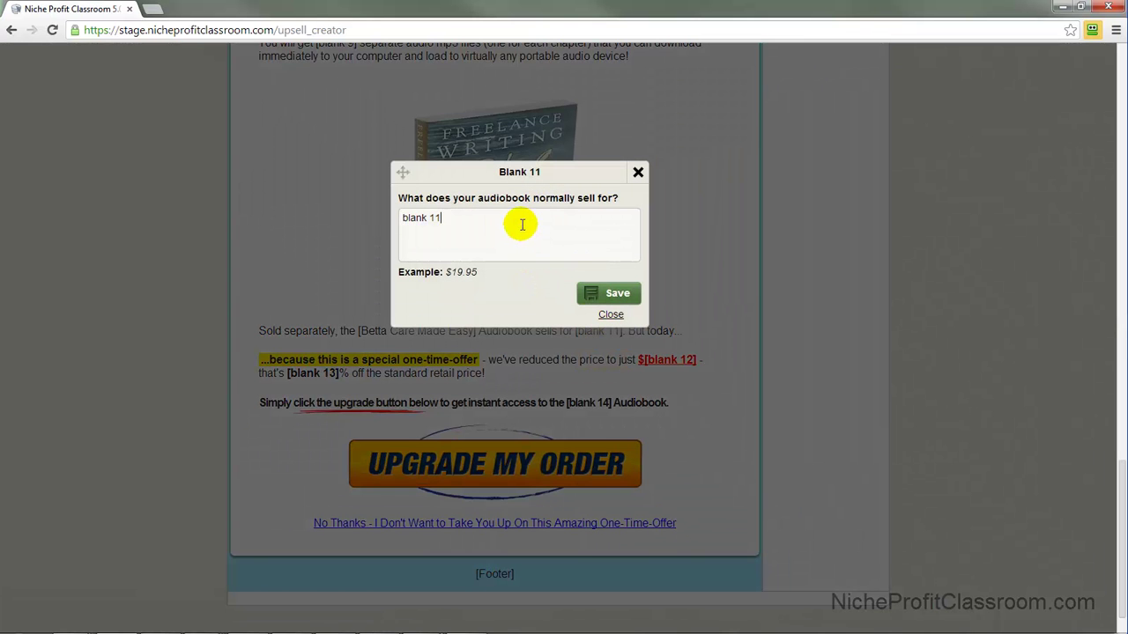
drag(519, 221, 416, 219)
drag(538, 169, 570, 135)
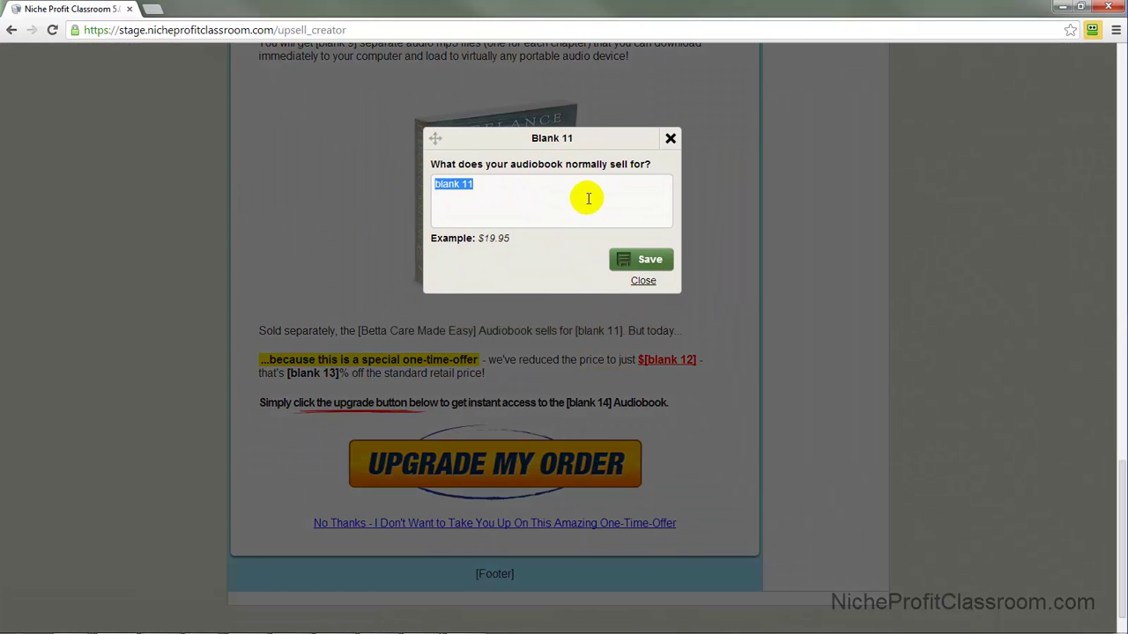
drag(568, 194, 398, 177)
text($19.95)
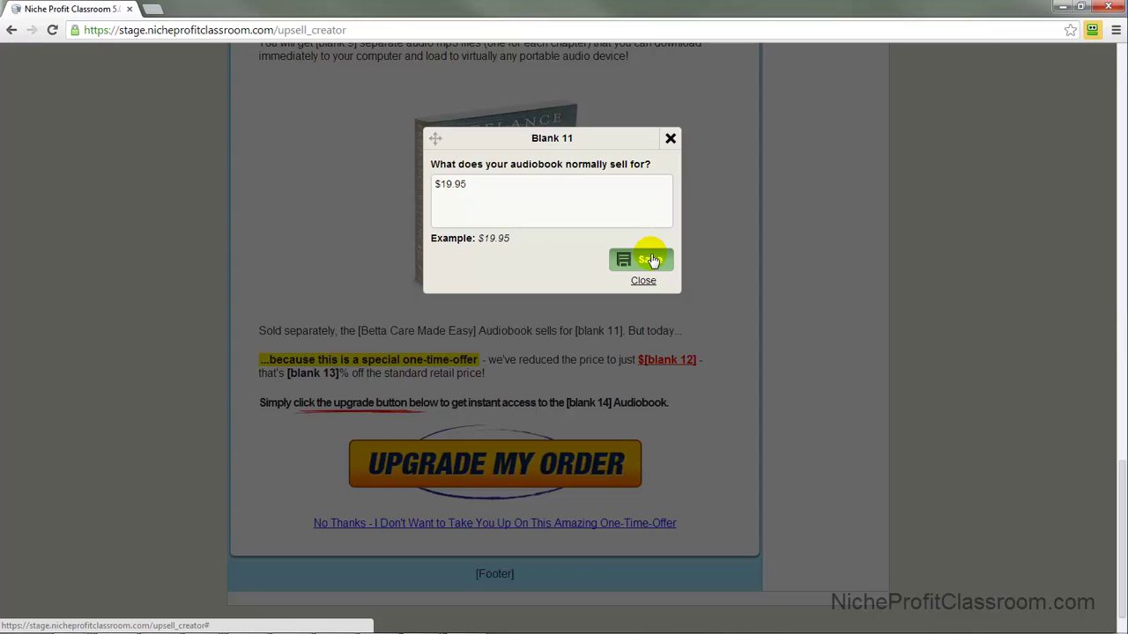
click(653, 260)
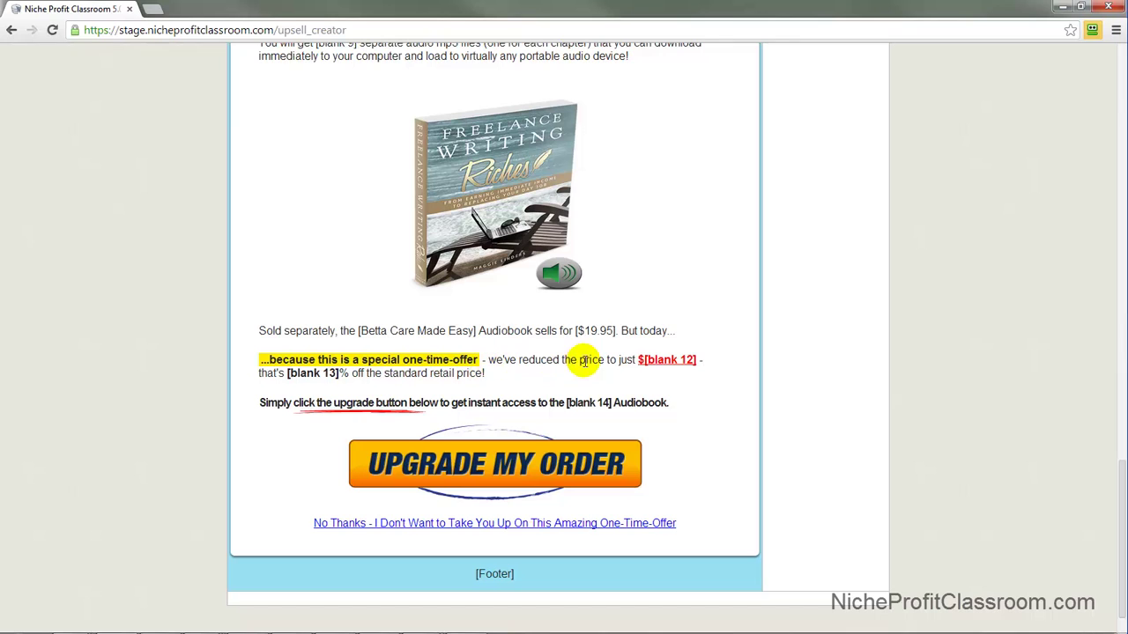
Fill blank 12, the discounted price, with "9.95" and blank 13, the percentage savings, with "50", saving each
click(653, 361)
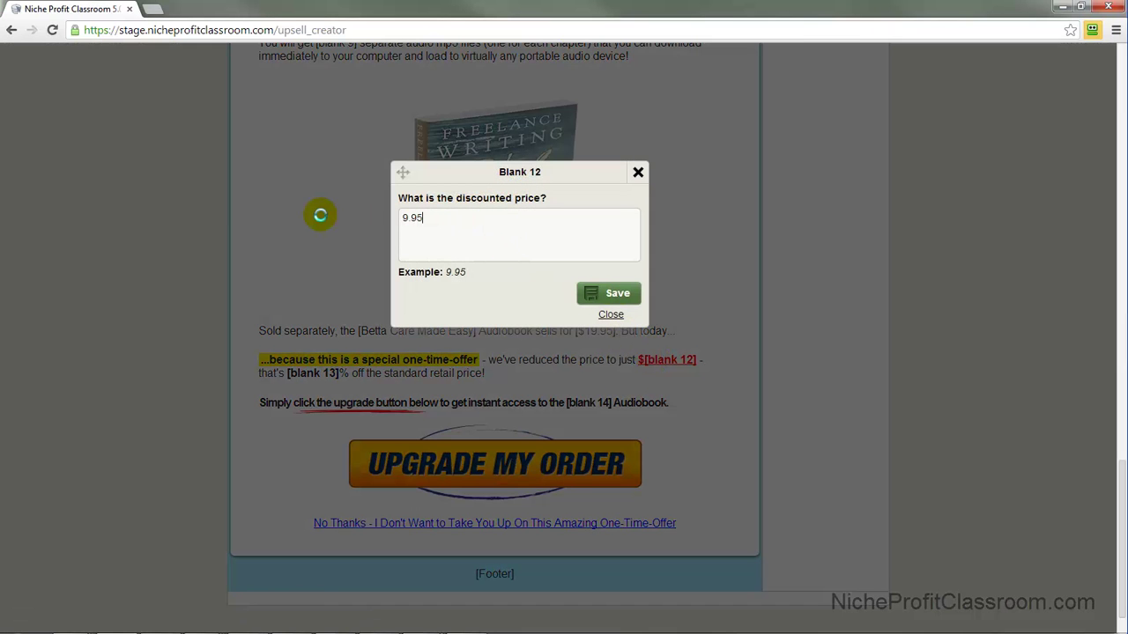
text(9.95)
click(612, 294)
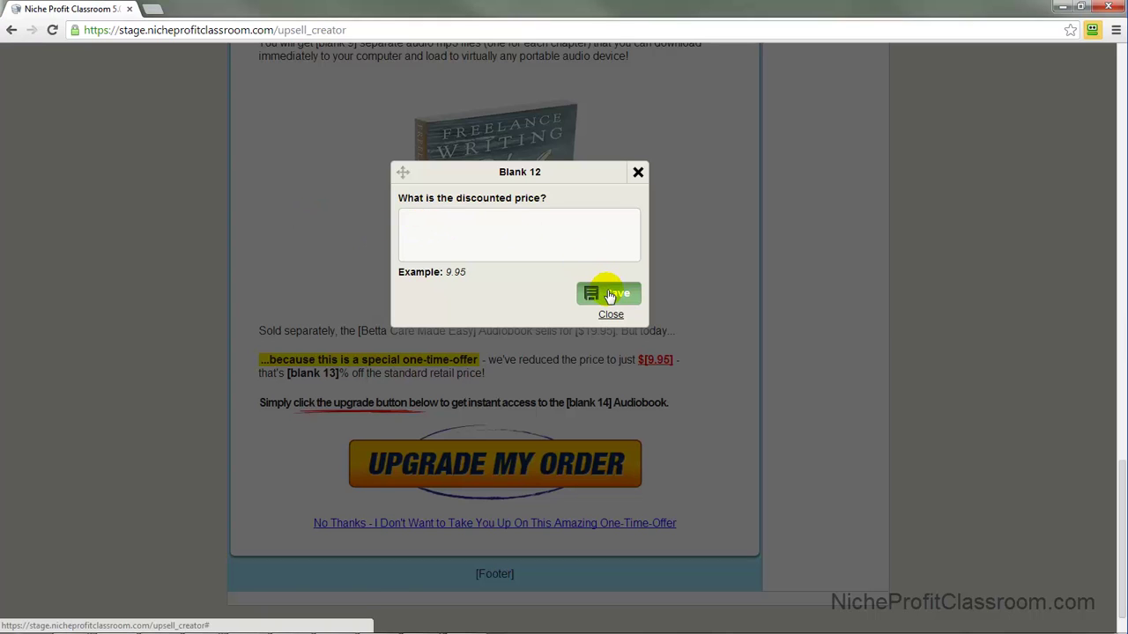
click(305, 374)
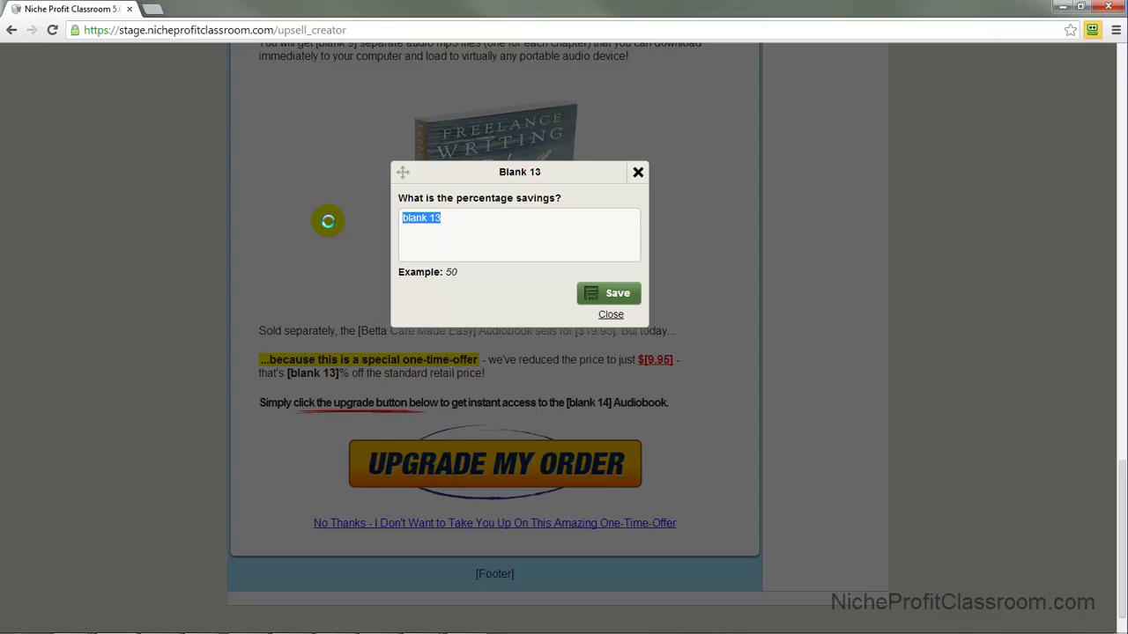
text(50)
click(599, 294)
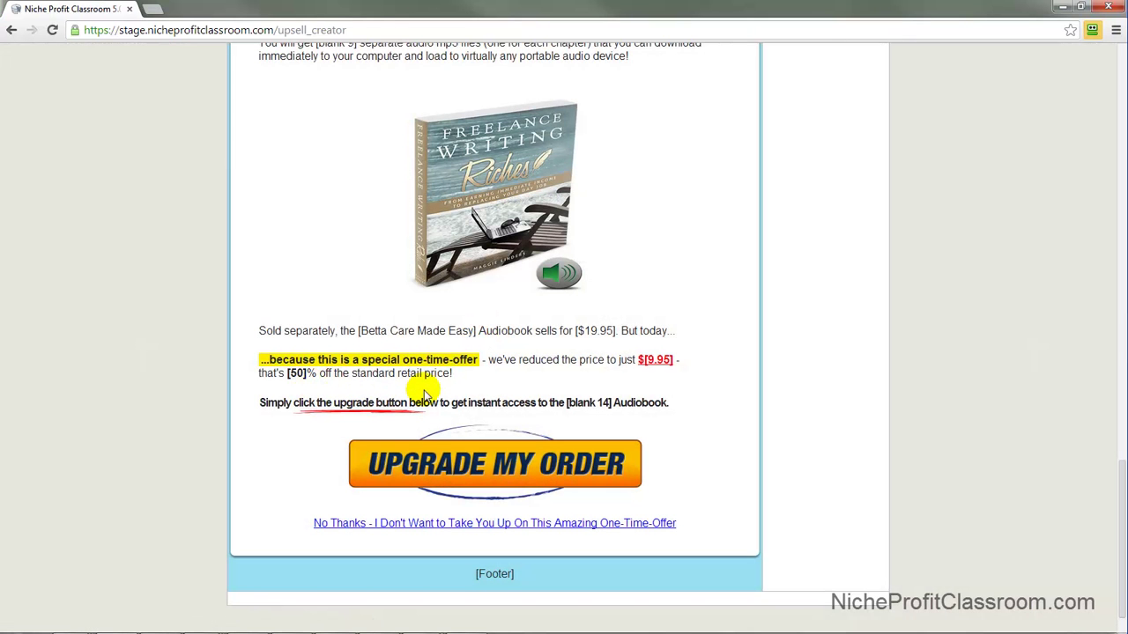
scroll(423, 394, down, 2)
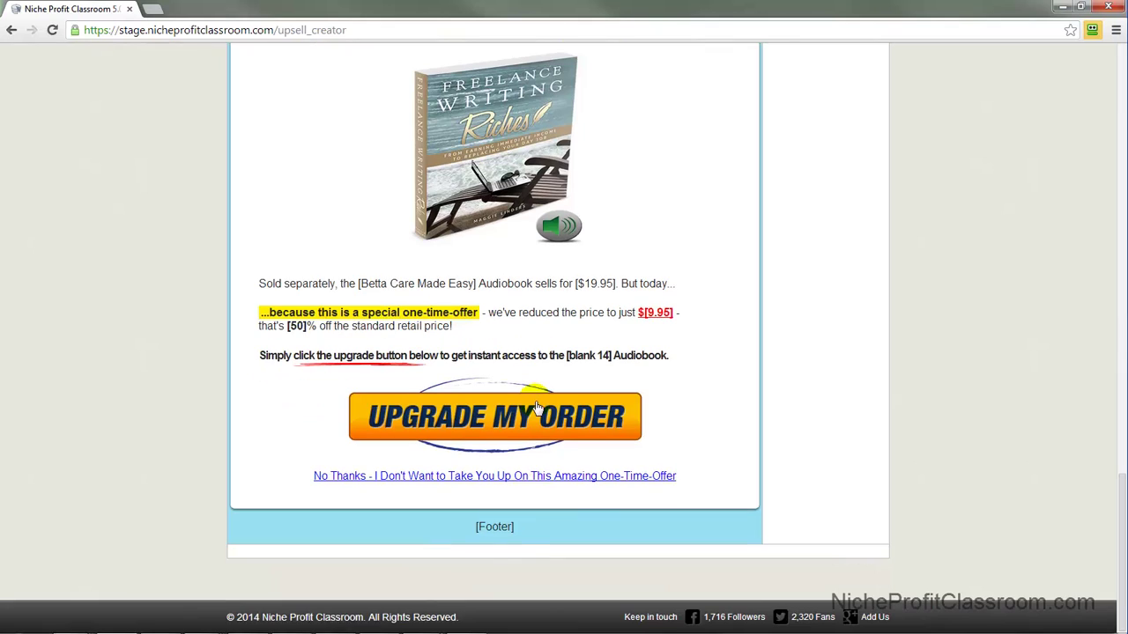
click(494, 528)
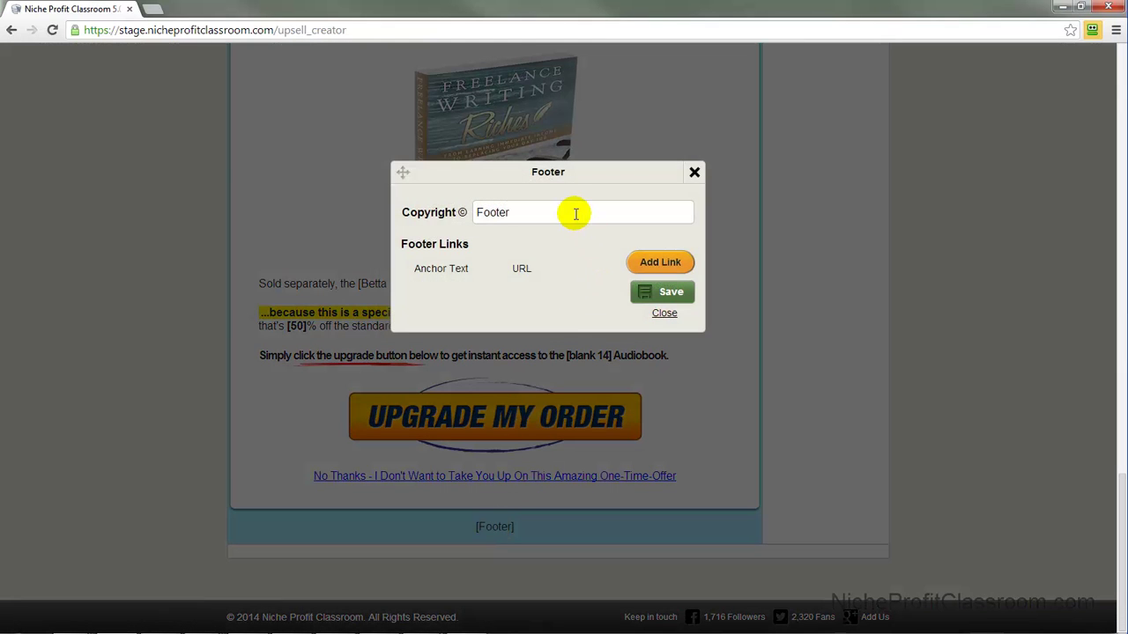
drag(575, 211, 424, 216)
text(http://www.BettaFishLovers.com)
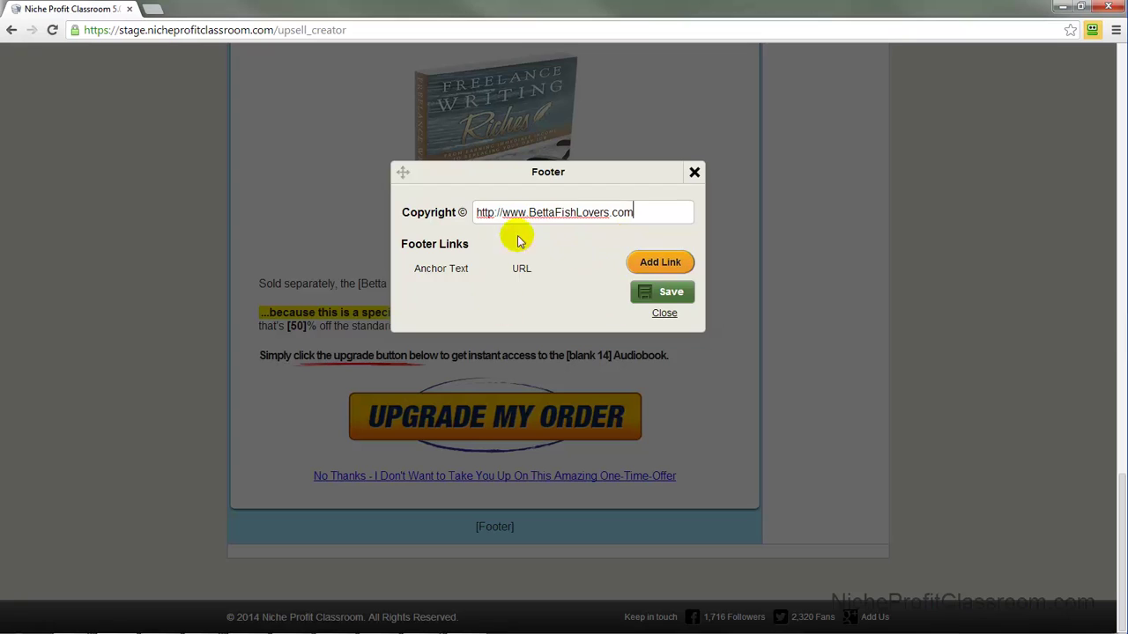
click(644, 292)
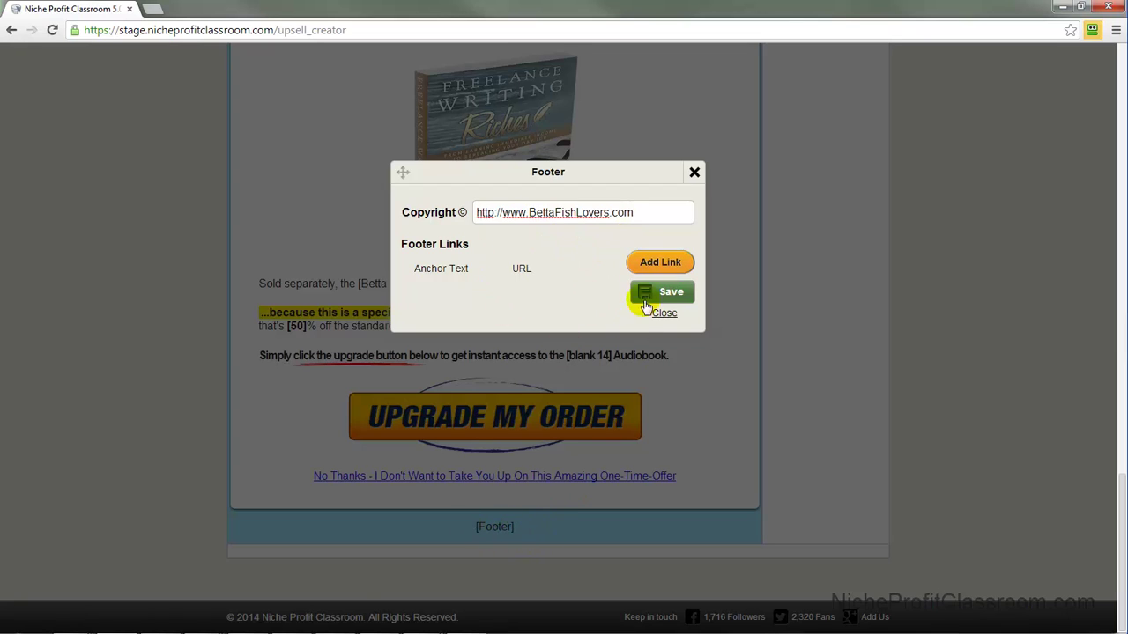
click(636, 264)
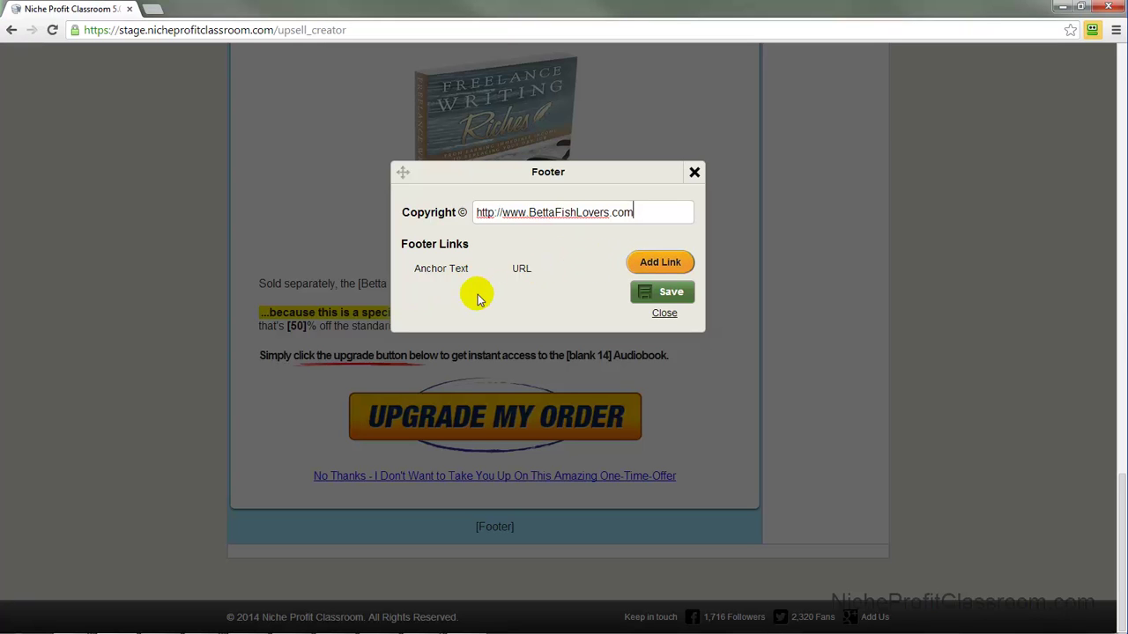
triple_click(650, 213)
click(661, 292)
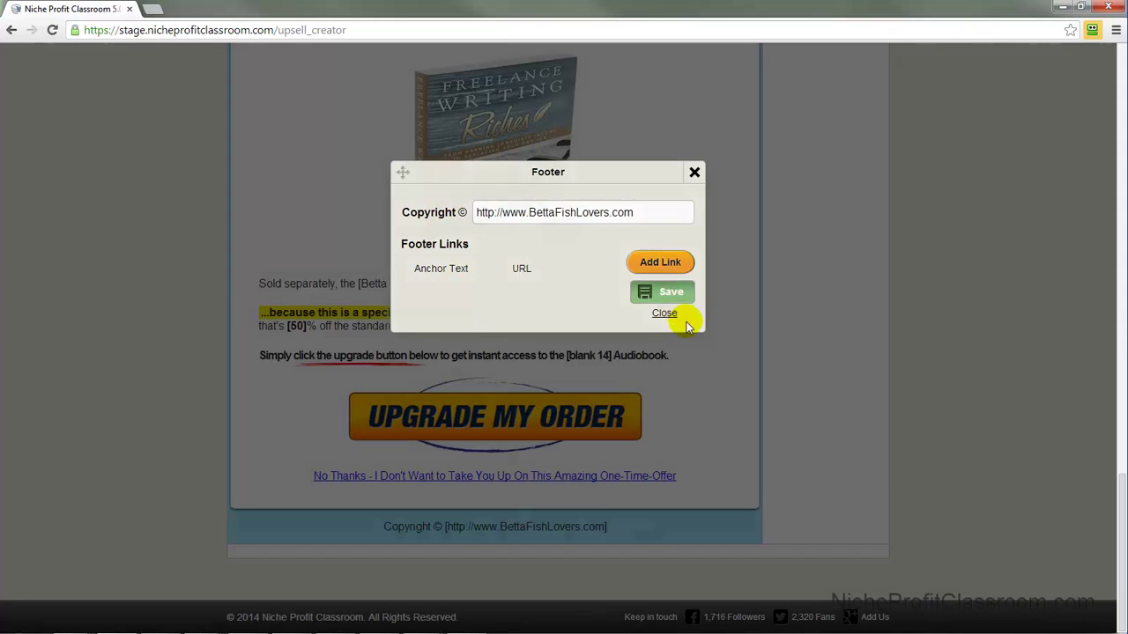
click(670, 314)
scroll(898, 312, up, 15)
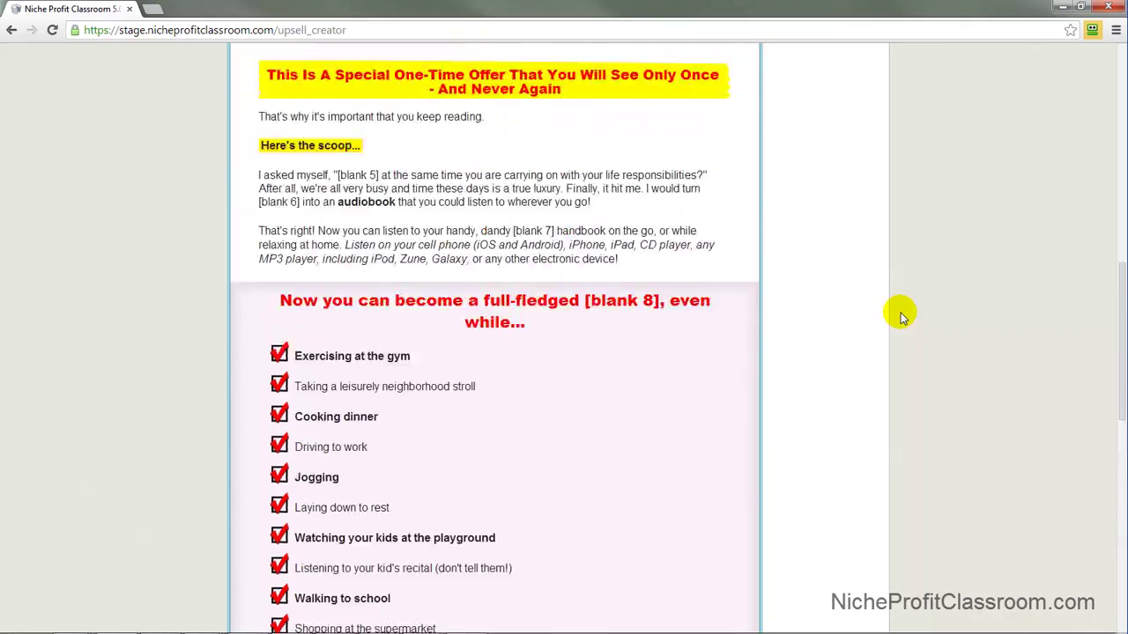
click(844, 228)
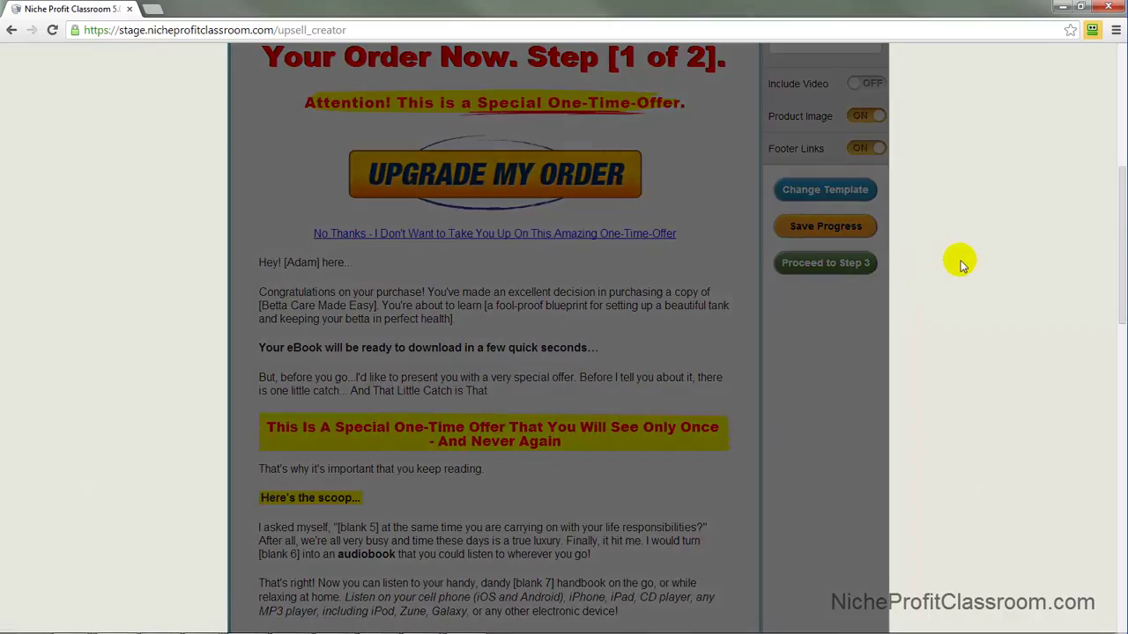
Create a new upsell from the Videobook template and switch to working on the Videobook page
scroll(947, 277, up, 3)
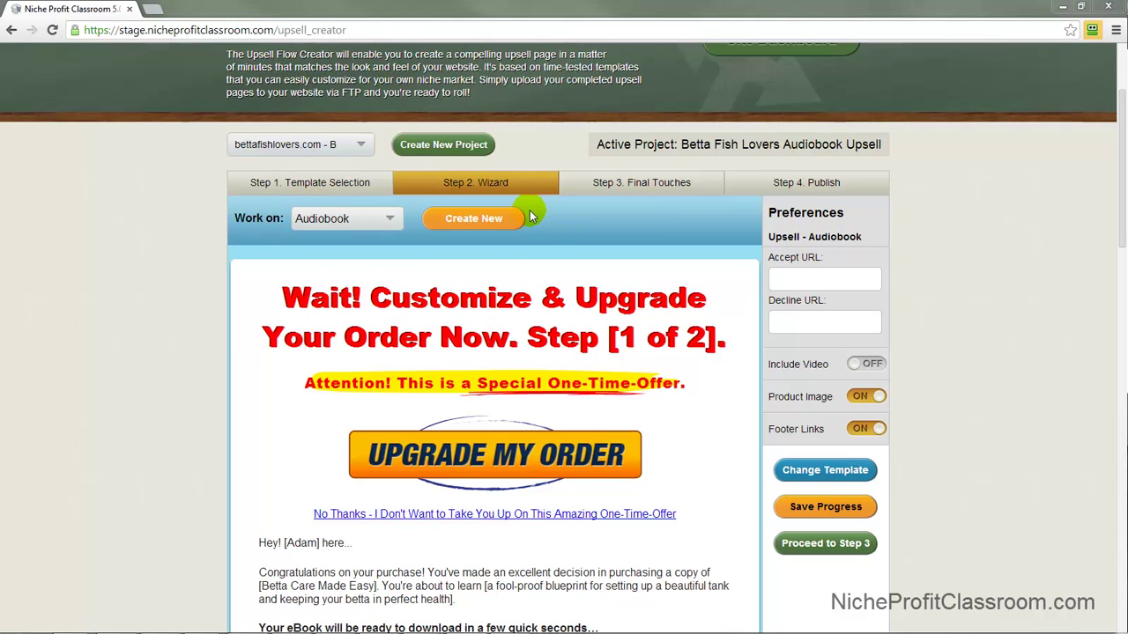
click(476, 231)
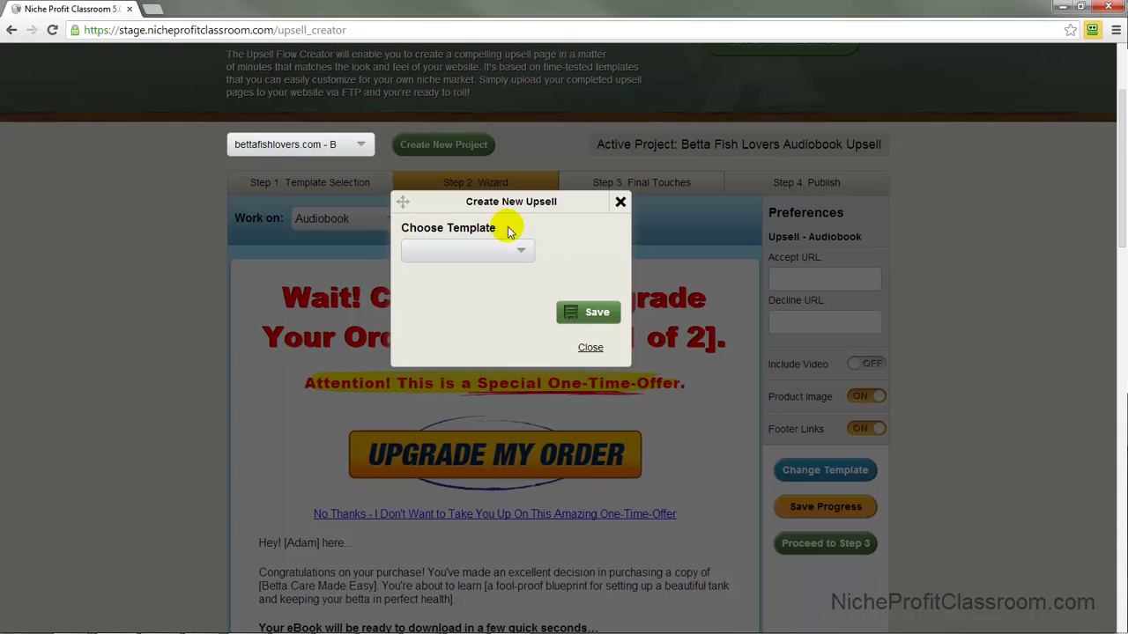
click(522, 253)
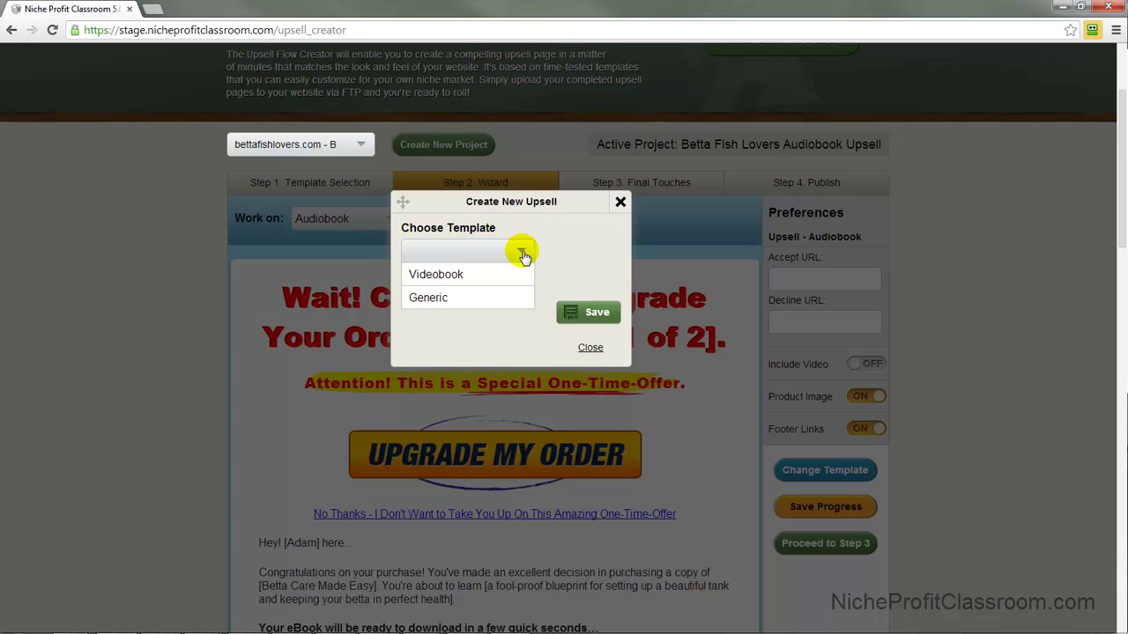
click(460, 273)
click(572, 311)
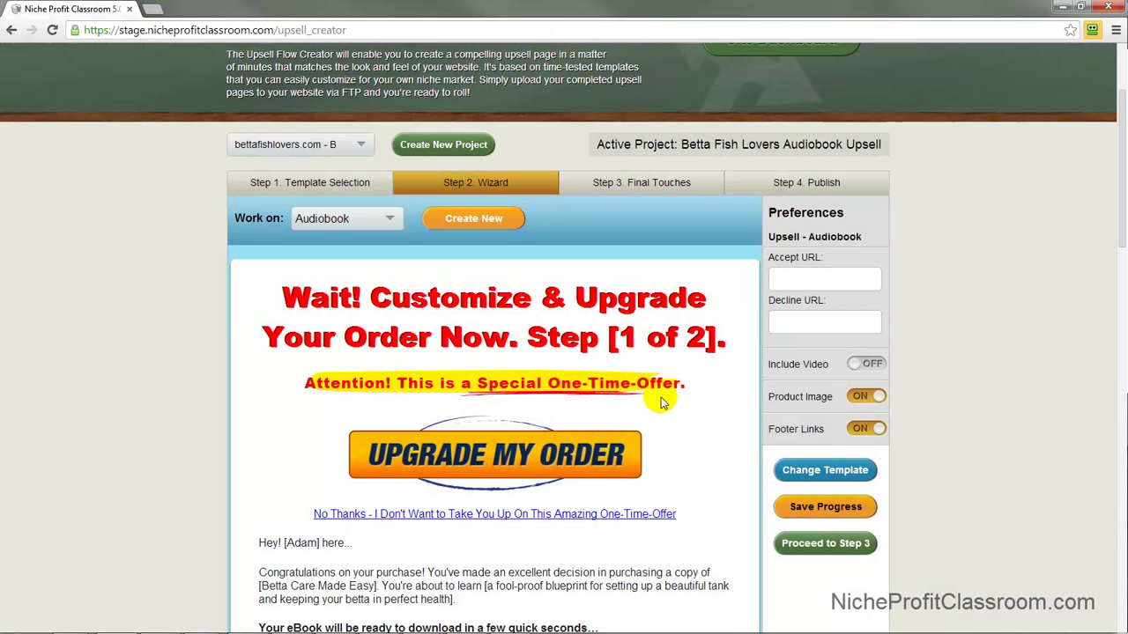
click(390, 220)
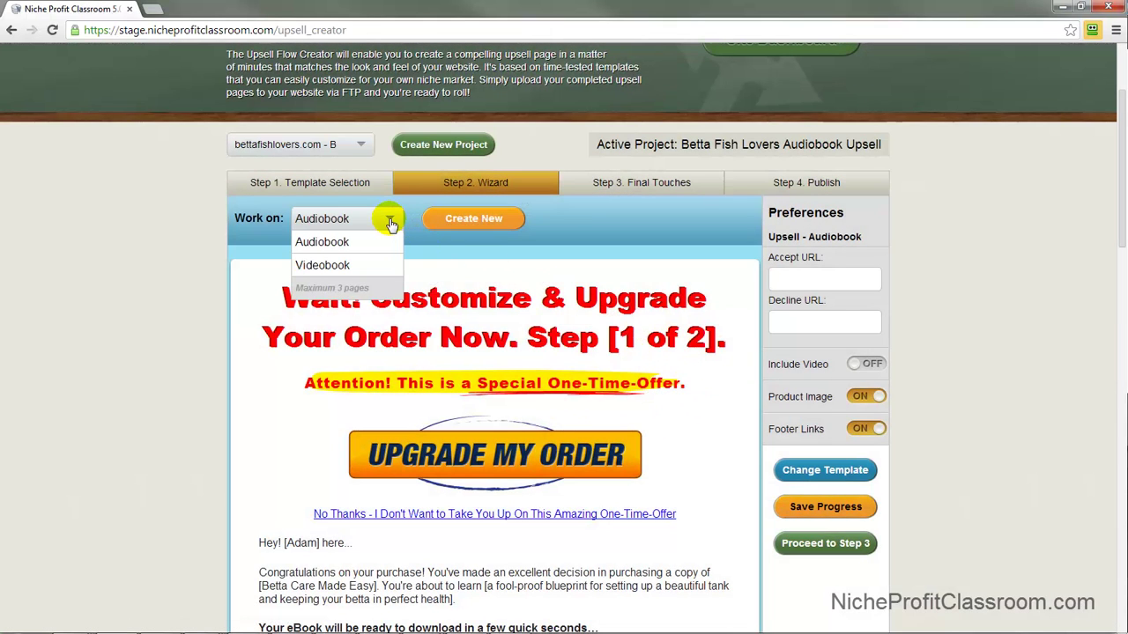
click(371, 263)
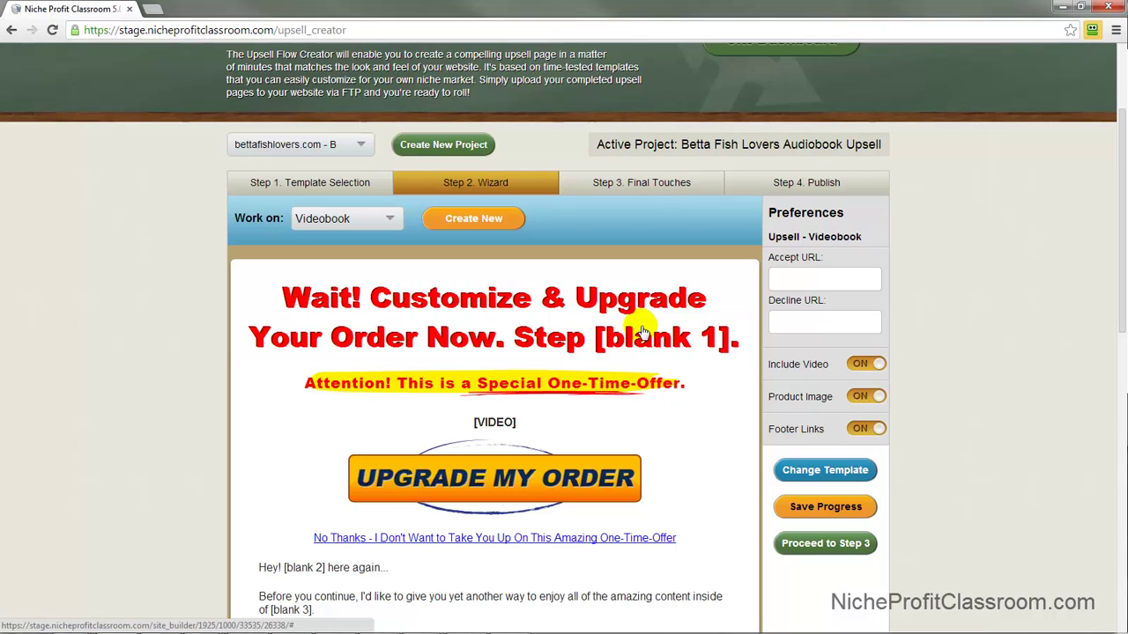
Review the Videobook upsell page from top to bottom, including what the price blanks 9 and 10 ask for
scroll(640, 333, down, 10)
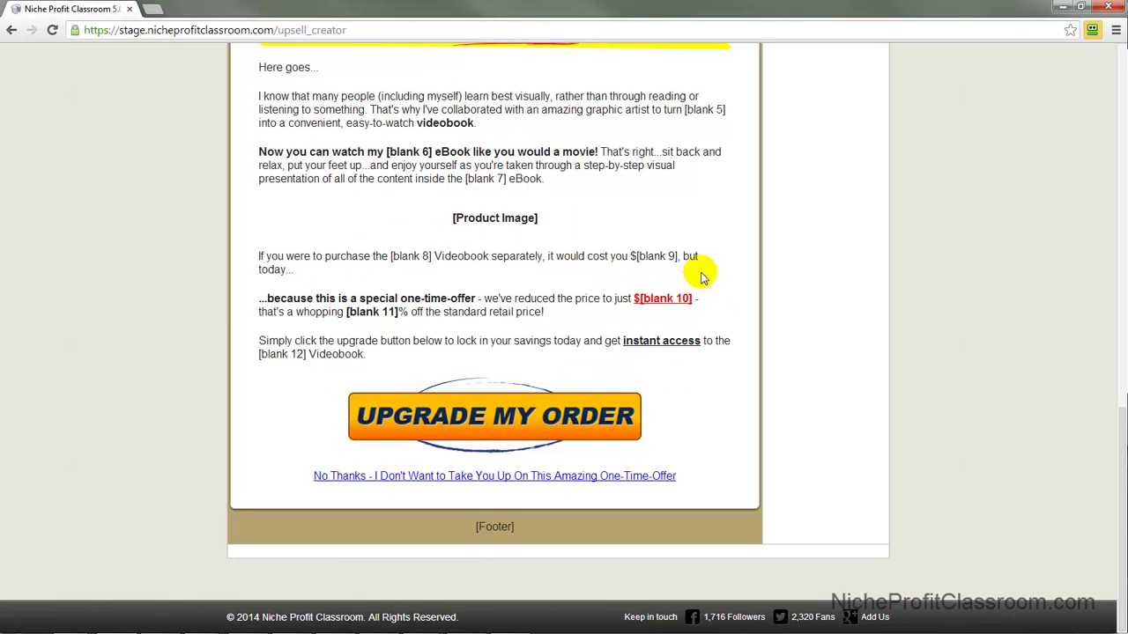
click(661, 299)
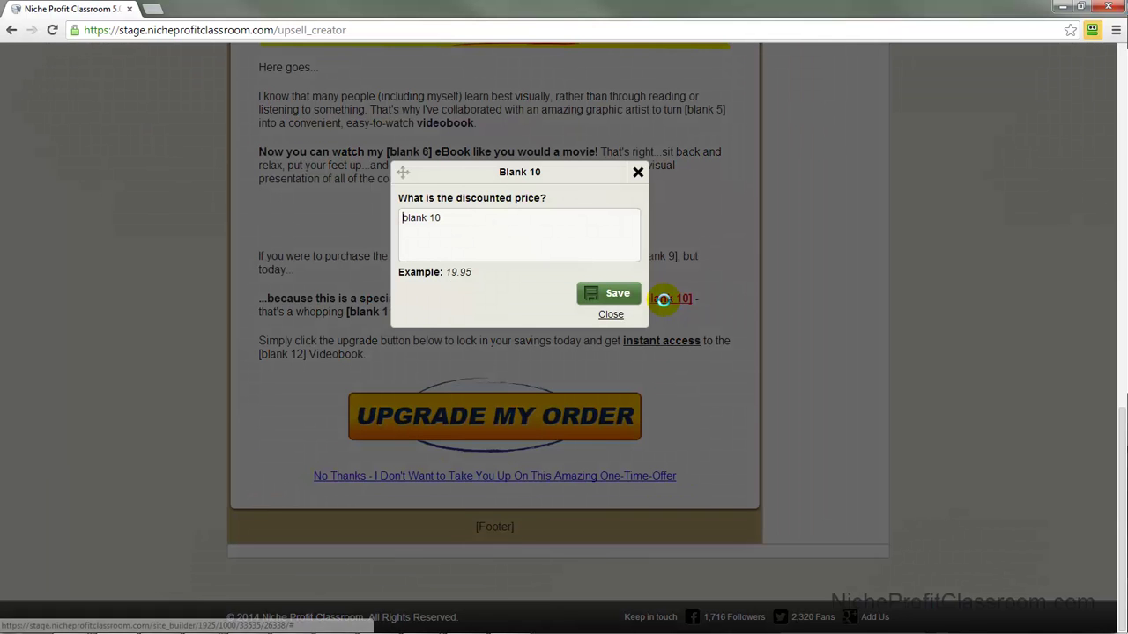
click(638, 171)
click(659, 256)
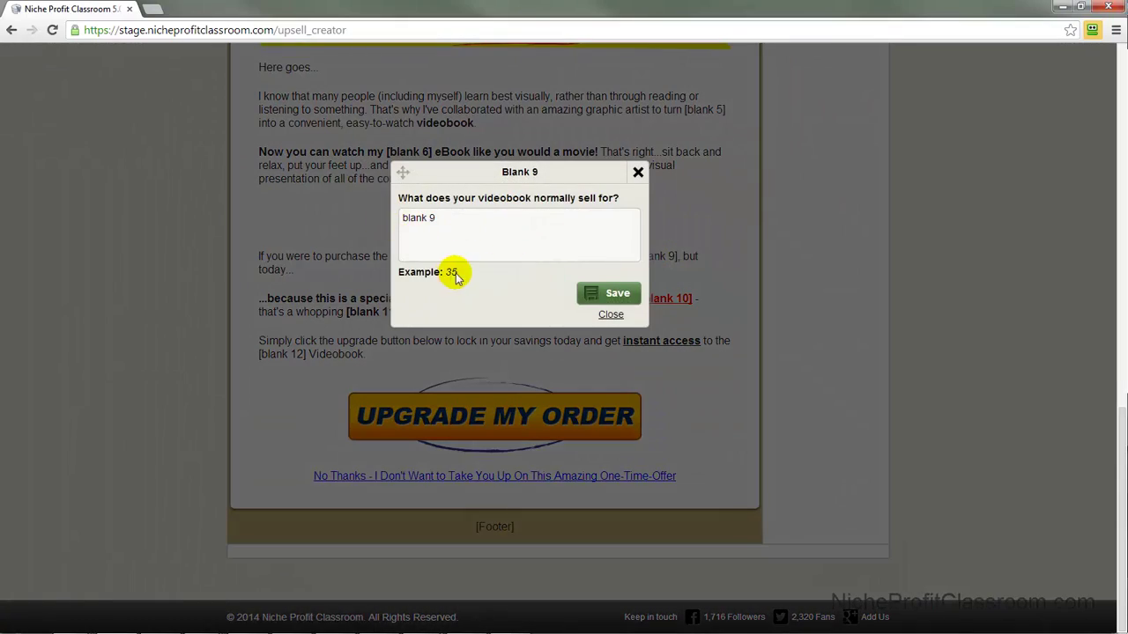
click(637, 172)
scroll(523, 378, up, 4)
scroll(523, 378, up, 4)
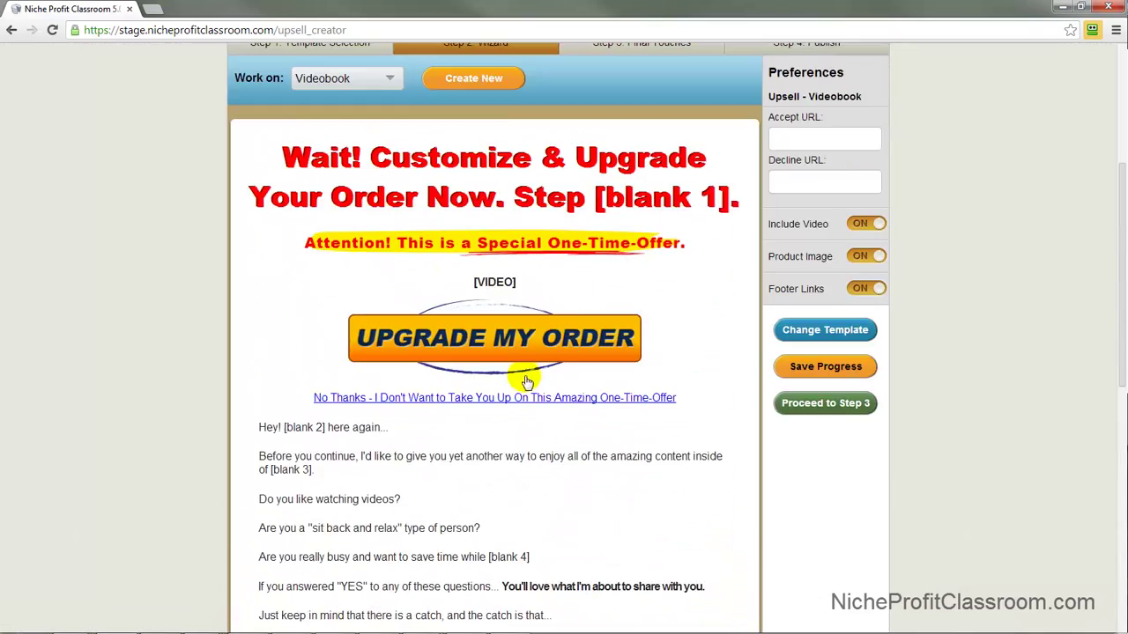
scroll(493, 373, down, 1)
scroll(477, 496, down, 3)
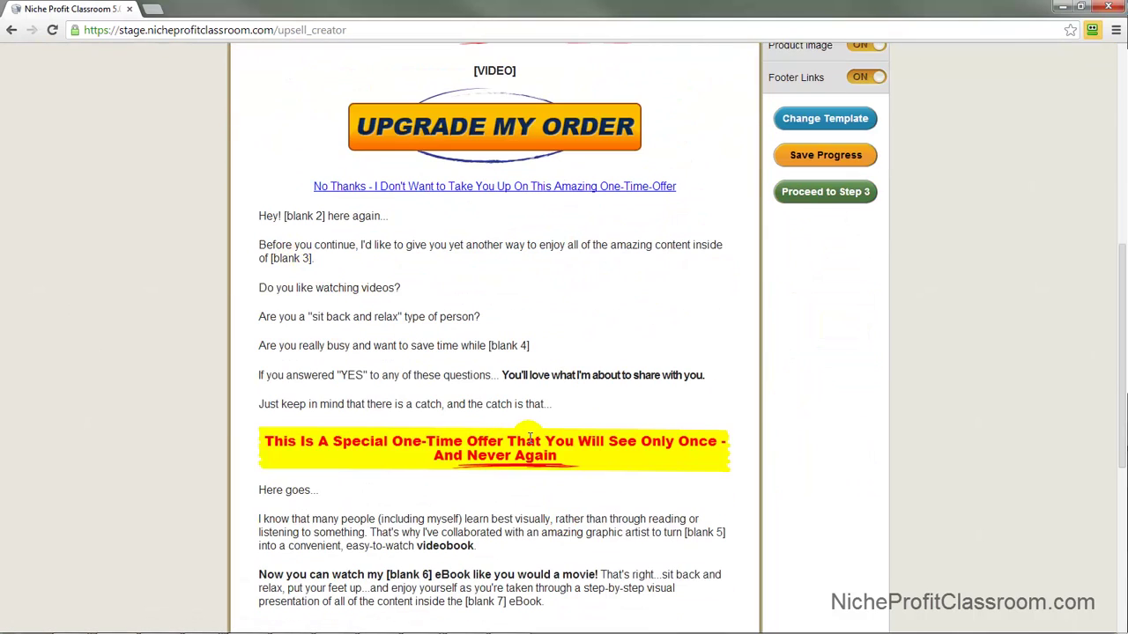
scroll(531, 439, down, 3)
scroll(538, 438, down, 1)
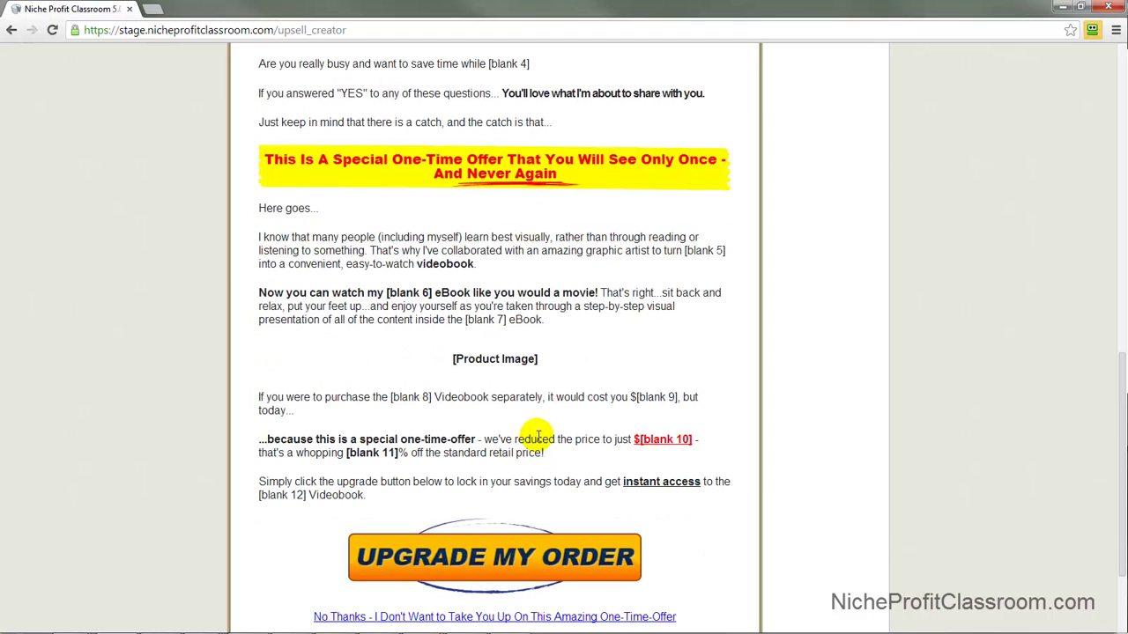
scroll(537, 438, up, 9)
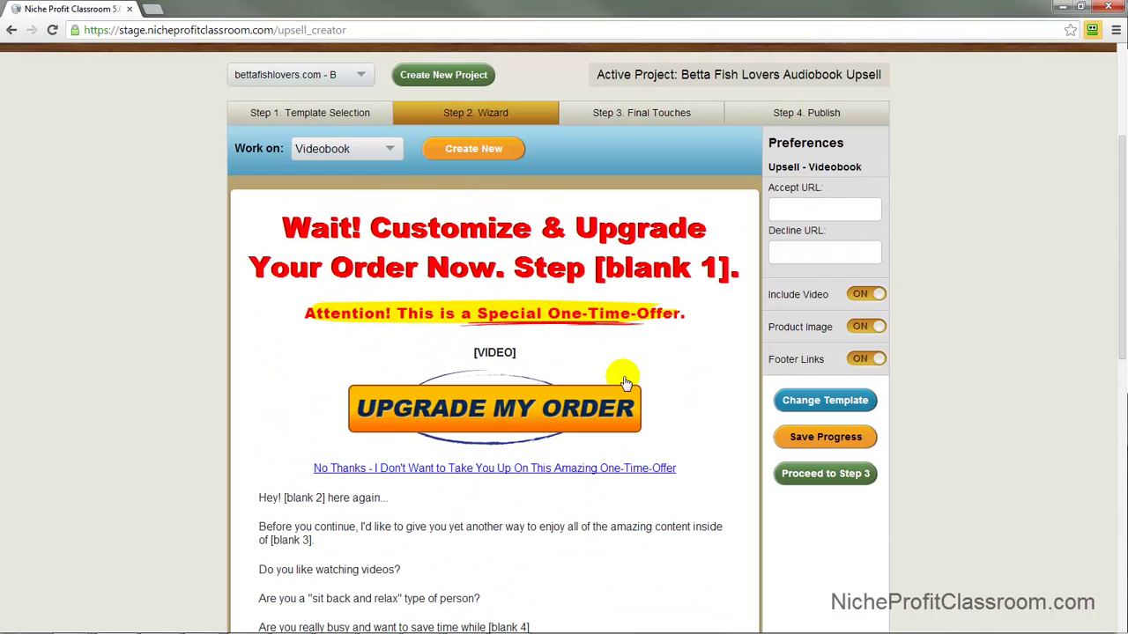
scroll(634, 343, up, 1)
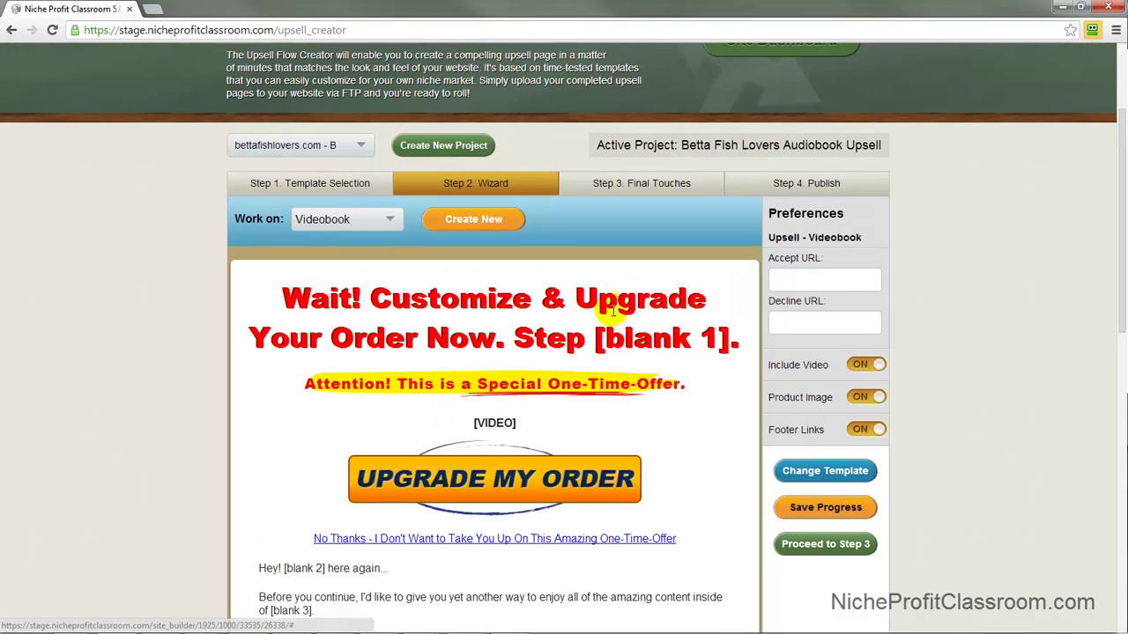
click(807, 483)
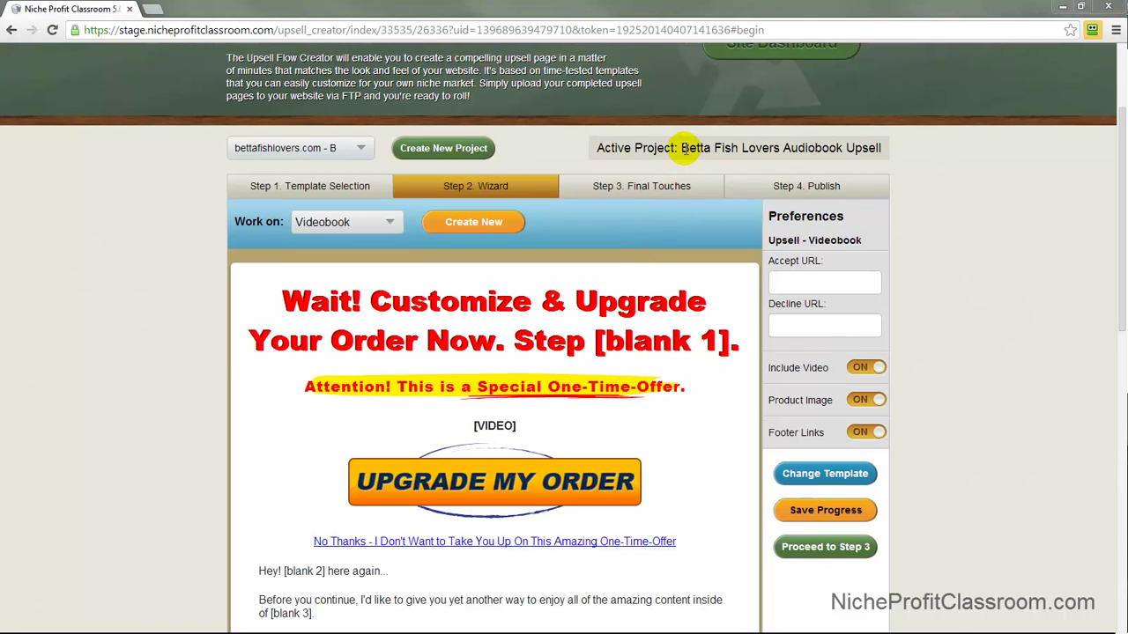
drag(683, 147, 880, 152)
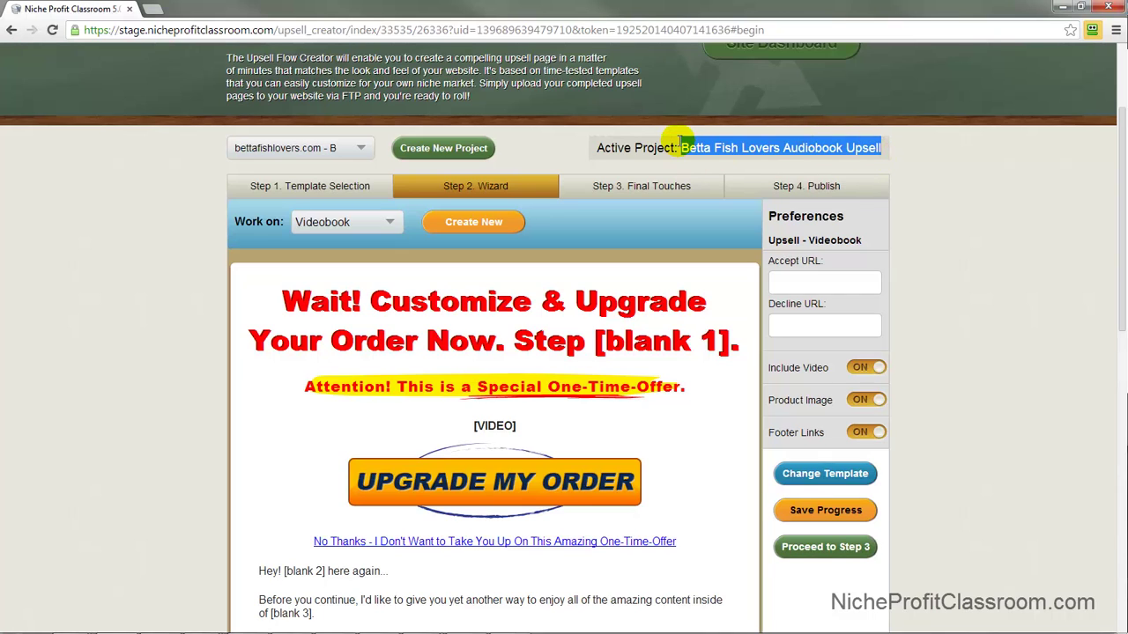
click(391, 215)
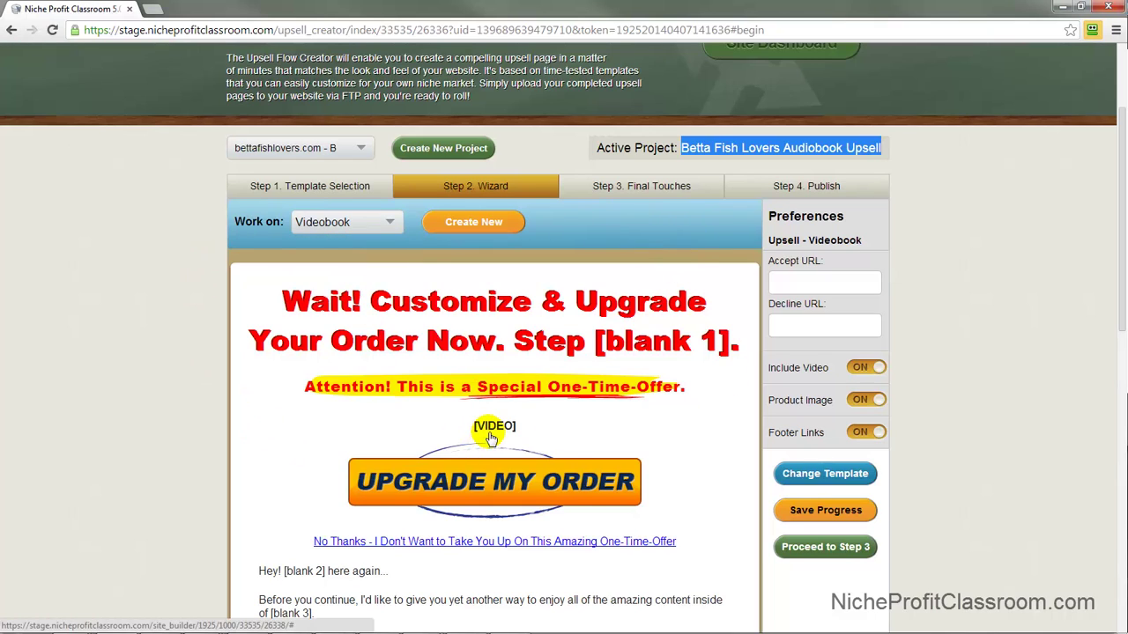
drag(685, 147, 810, 148)
click(811, 148)
drag(679, 147, 781, 147)
drag(850, 148, 774, 147)
click(842, 148)
click(774, 147)
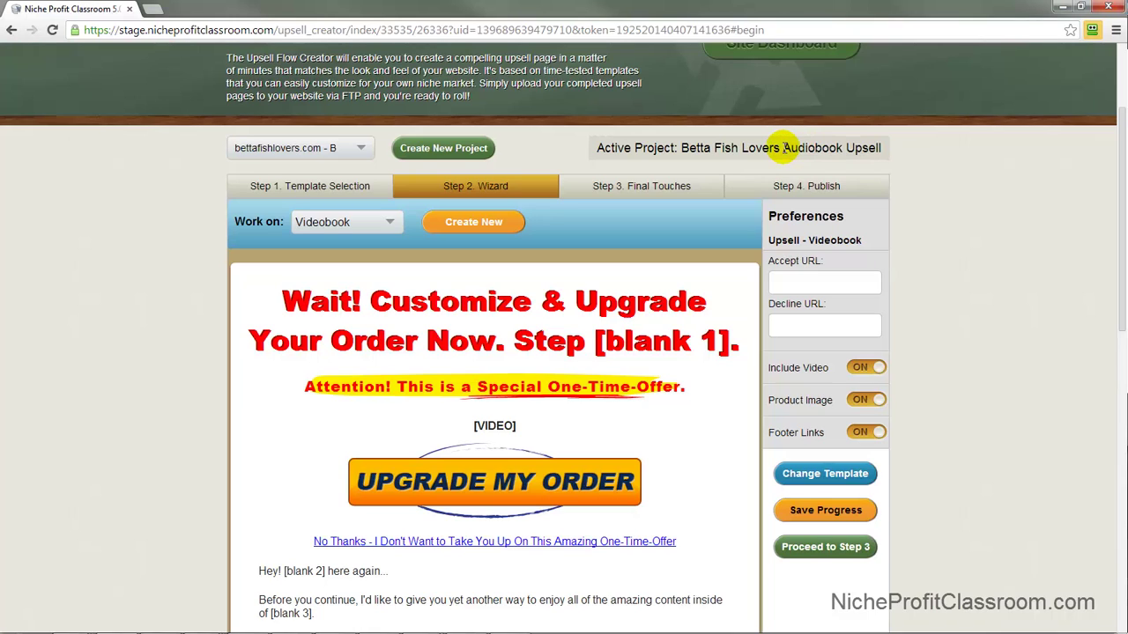